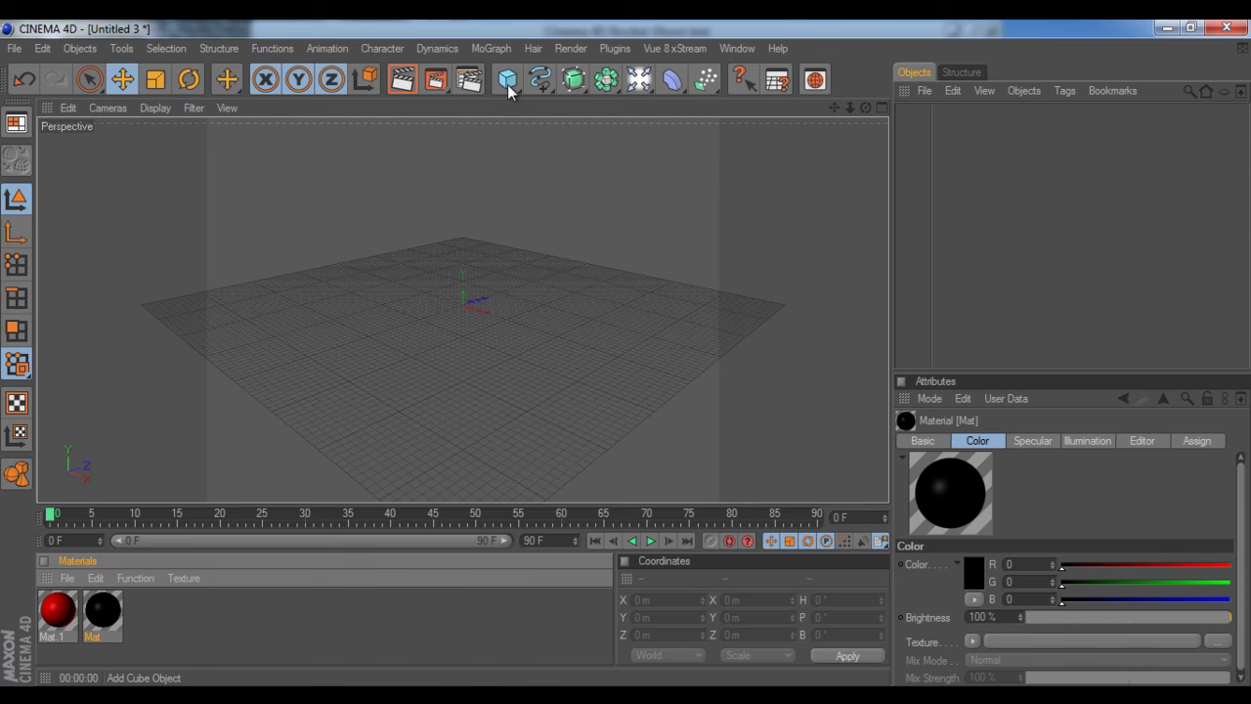
Step: Review the Rocket Shoot test video back to its opening frame, then return to the 3D scene
click(432, 12)
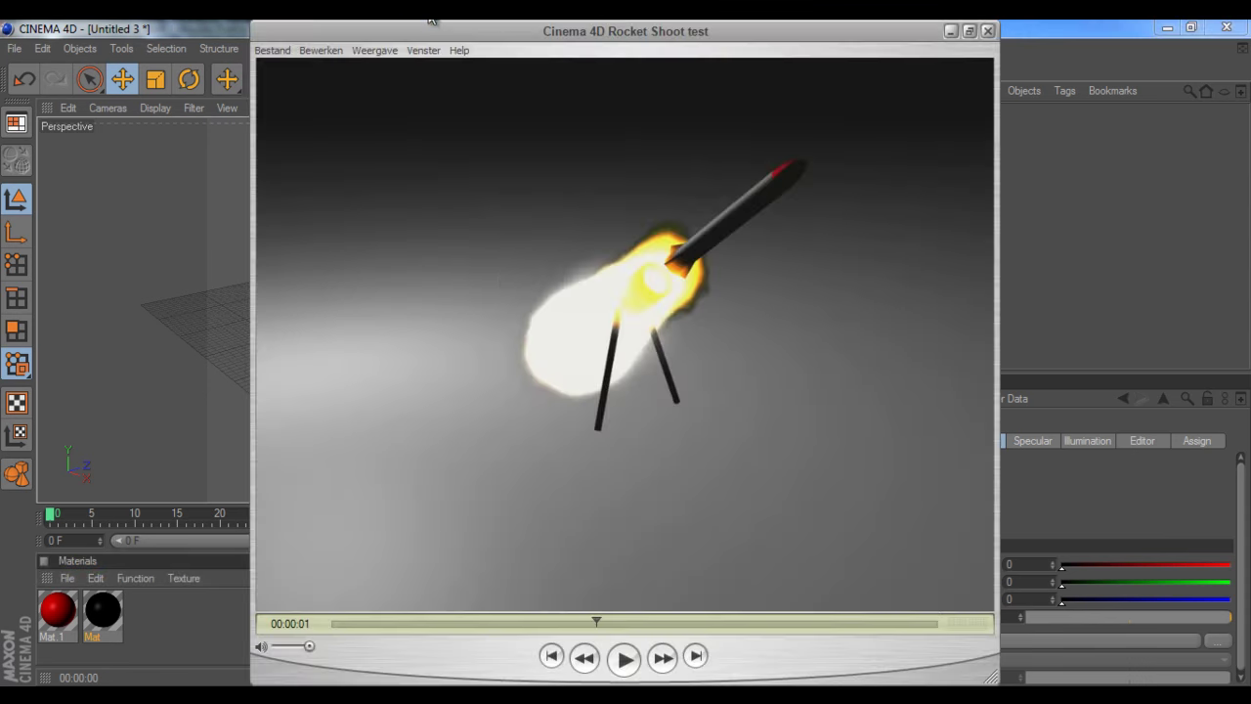
drag(600, 620, 331, 685)
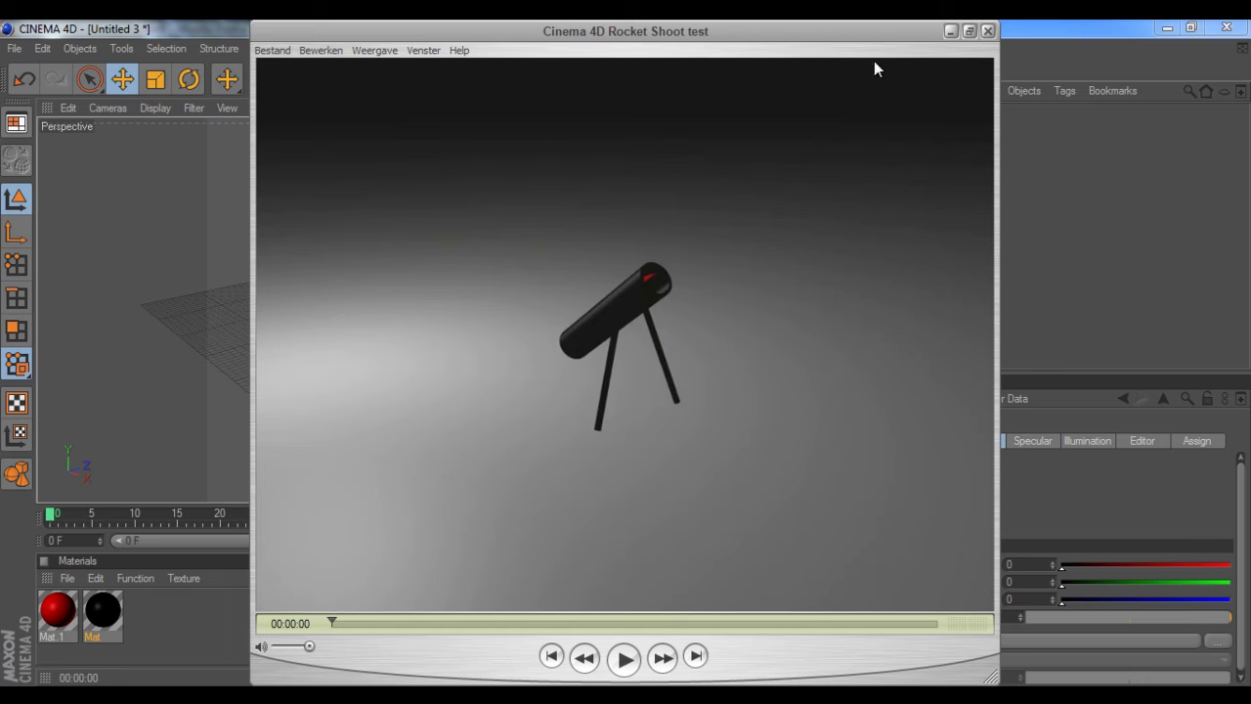
click(949, 32)
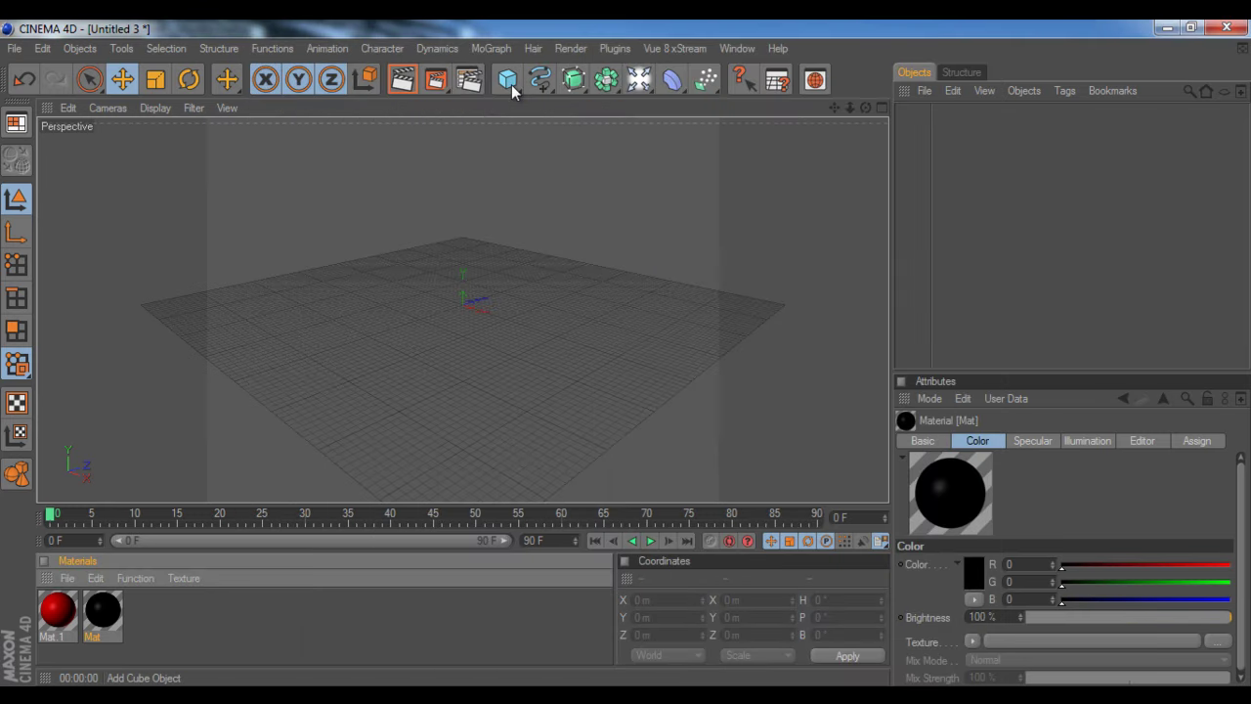
Step: Add a tube primitive, stretch its height to about 1391 m and widen its inner radius to about 187 m for a thin wall
drag(512, 84, 563, 200)
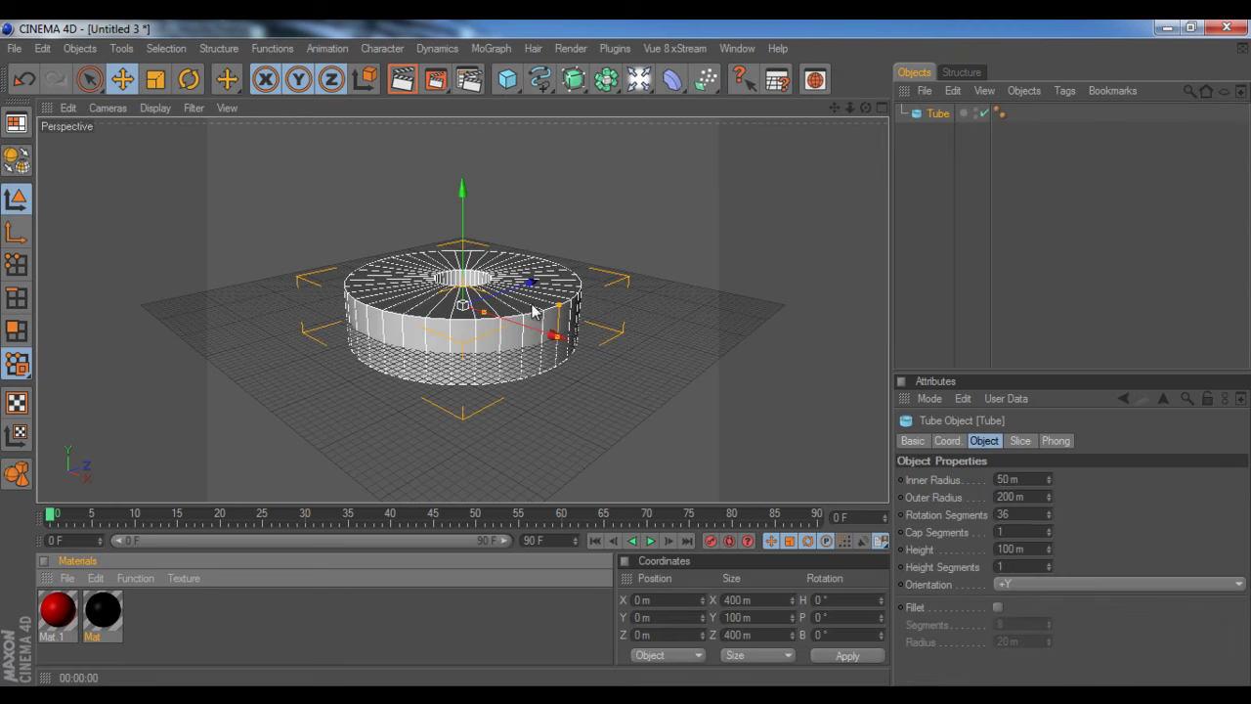
drag(559, 311, 558, 335)
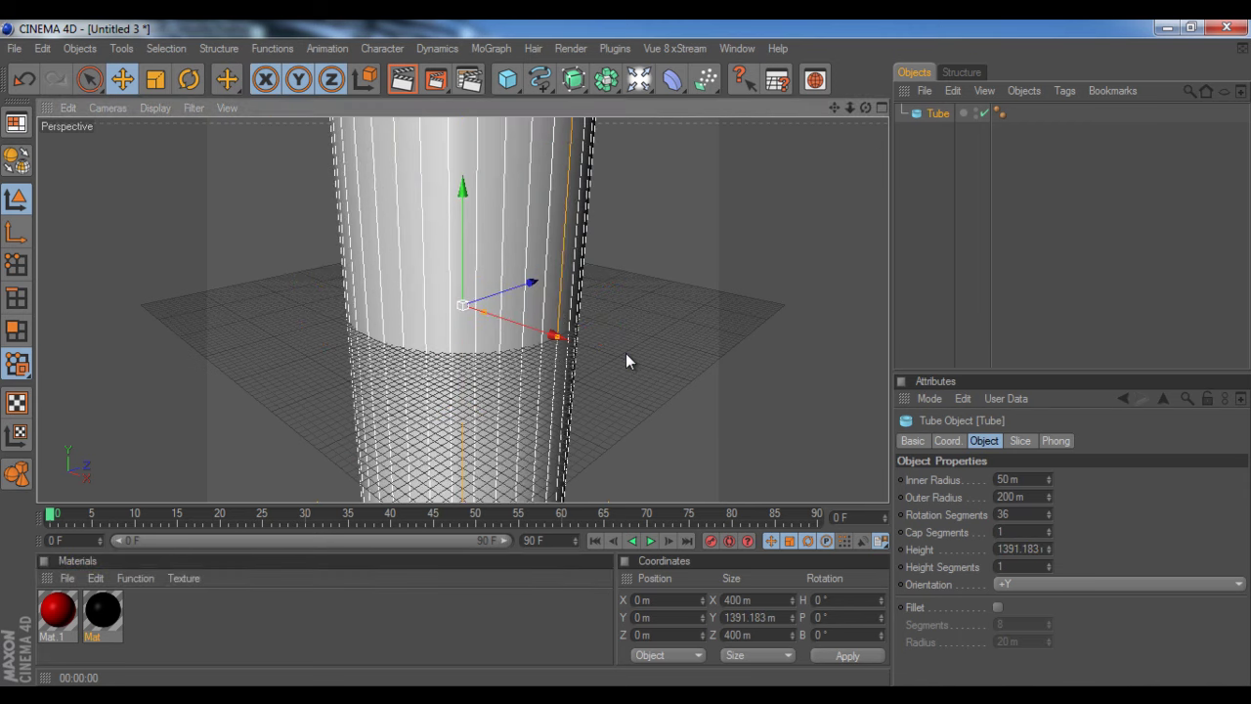
middle_click(559, 418)
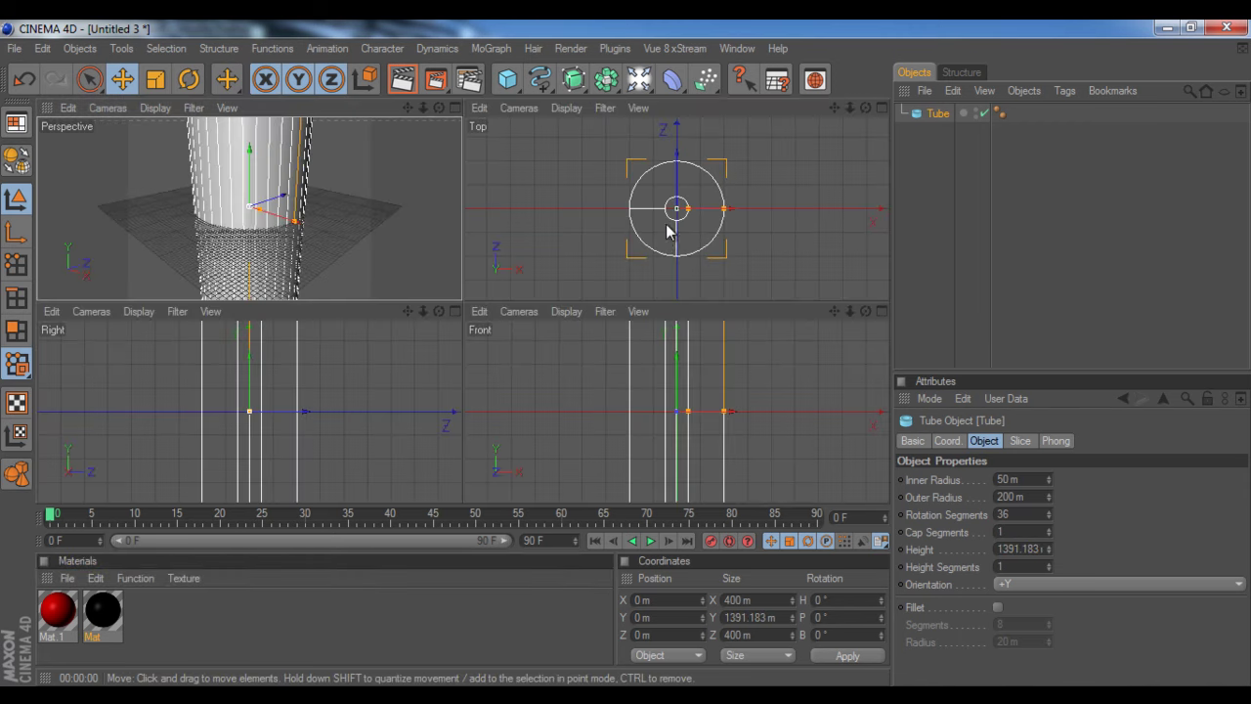
middle_click(665, 293)
scroll(443, 377, up, 5)
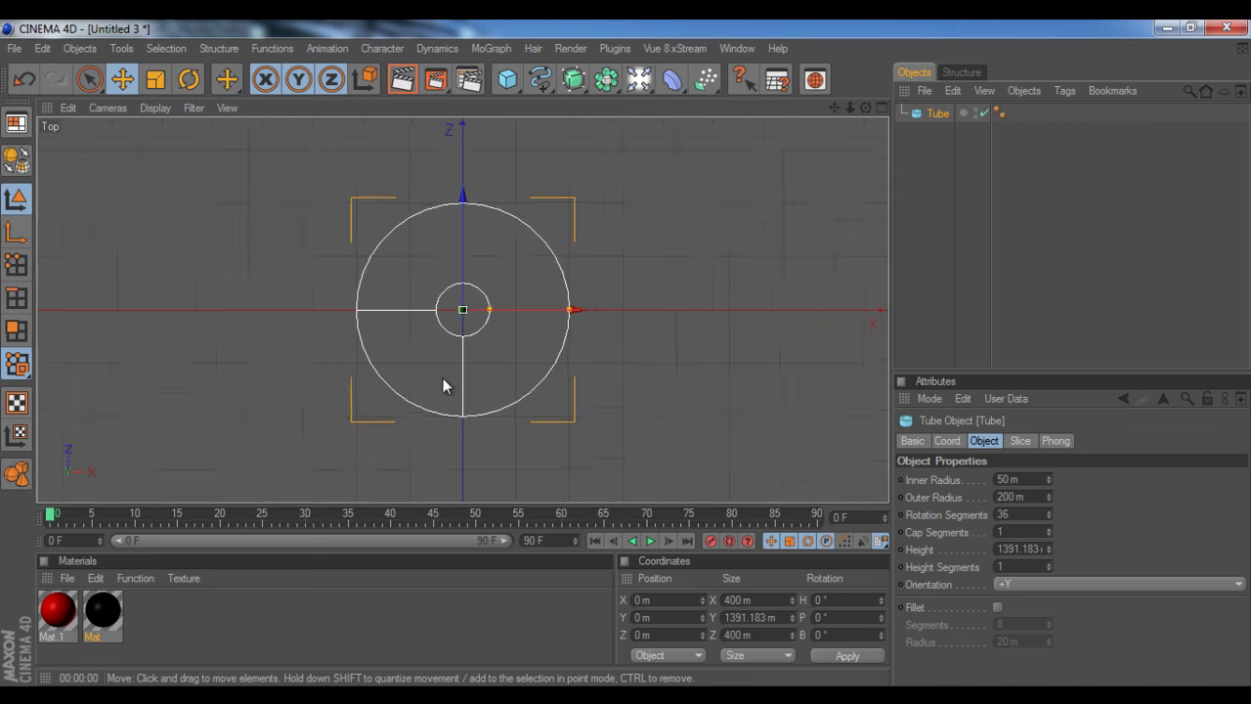
drag(506, 312, 627, 357)
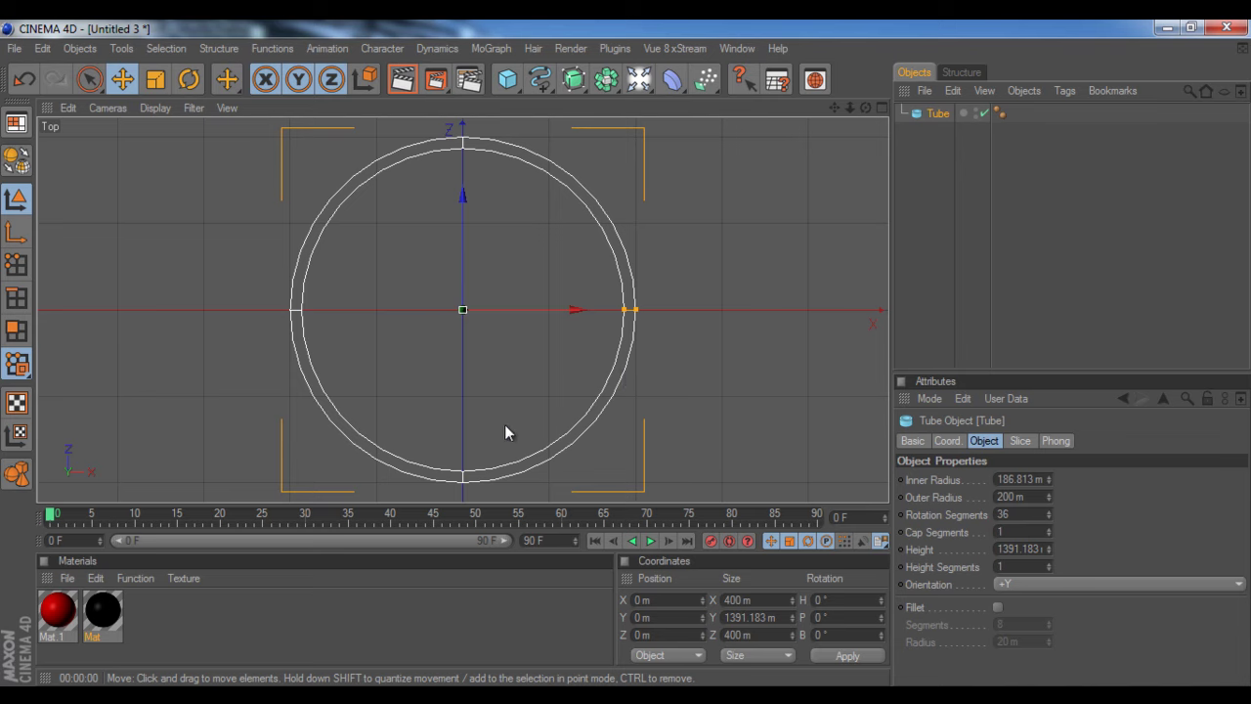
Step: Scale the tube down uniformly to about 47.4 m in diameter and stretch it to about 228 m high
middle_click(457, 376)
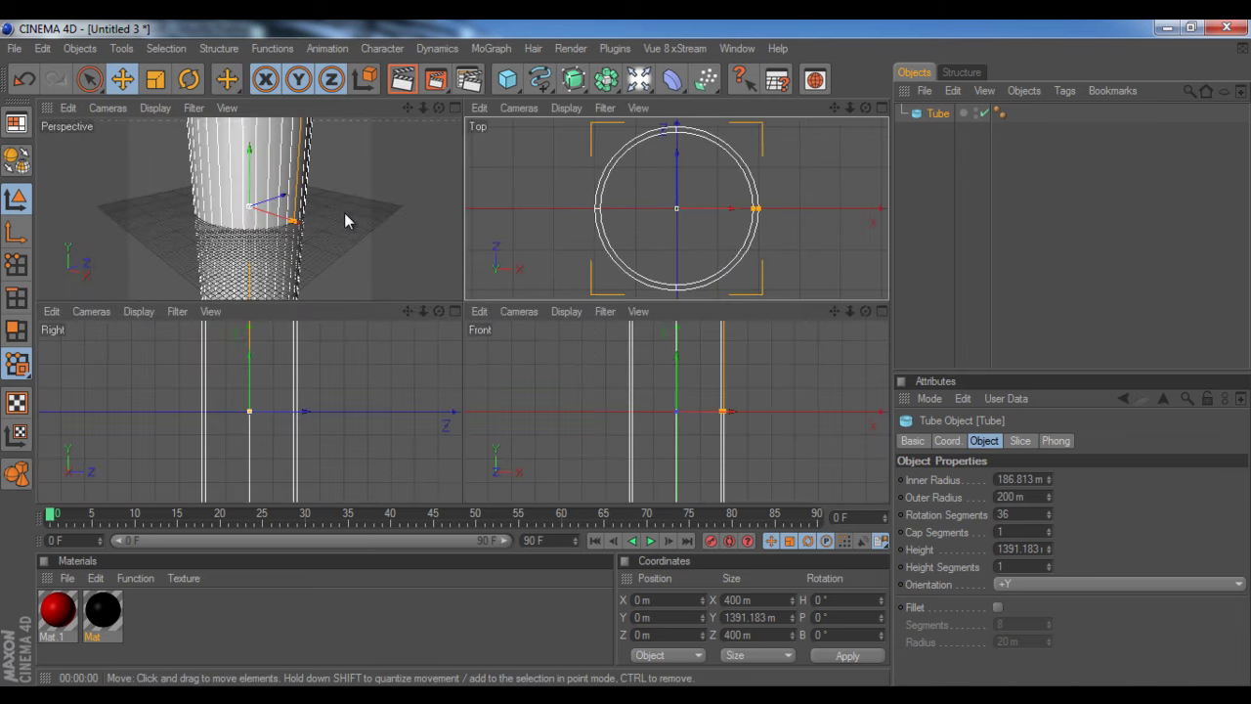
key(t)
mouse_move(452, 316)
mouse_down()
mouse_move(391, 338)
mouse_move(461, 300)
mouse_up()
scroll(302, 174, up, 5)
scroll(289, 167, down, 3)
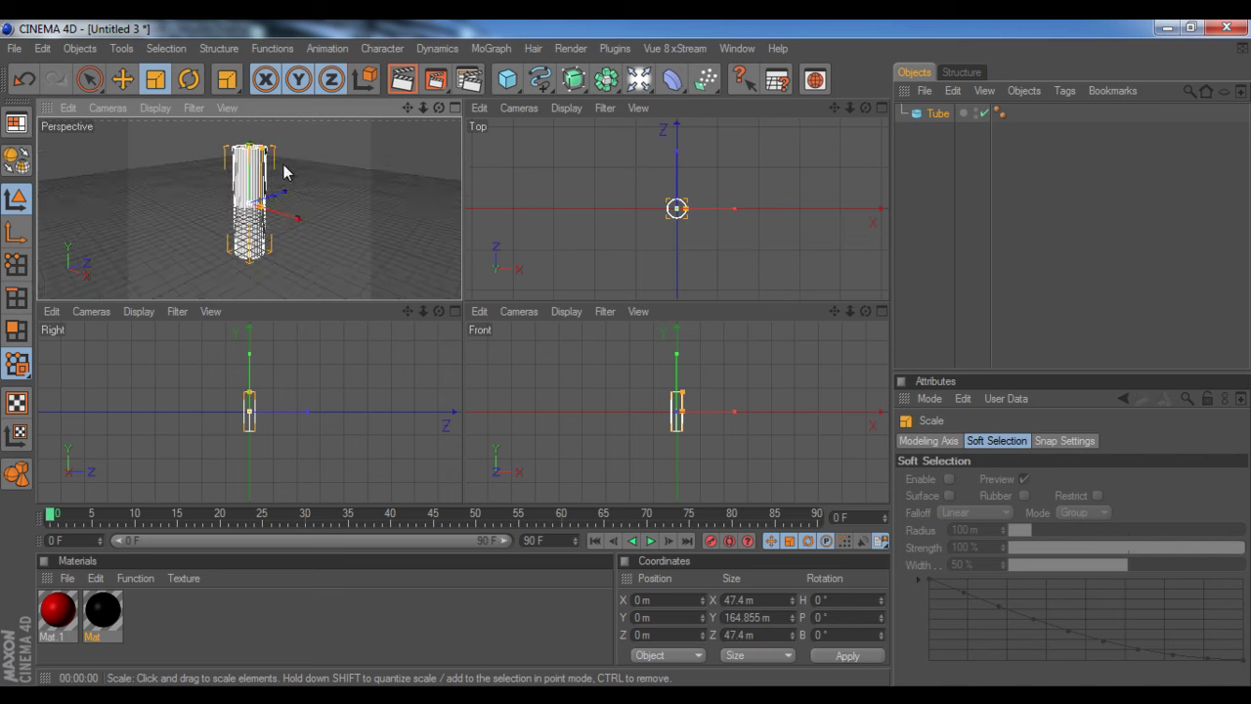
drag(262, 156, 463, 308)
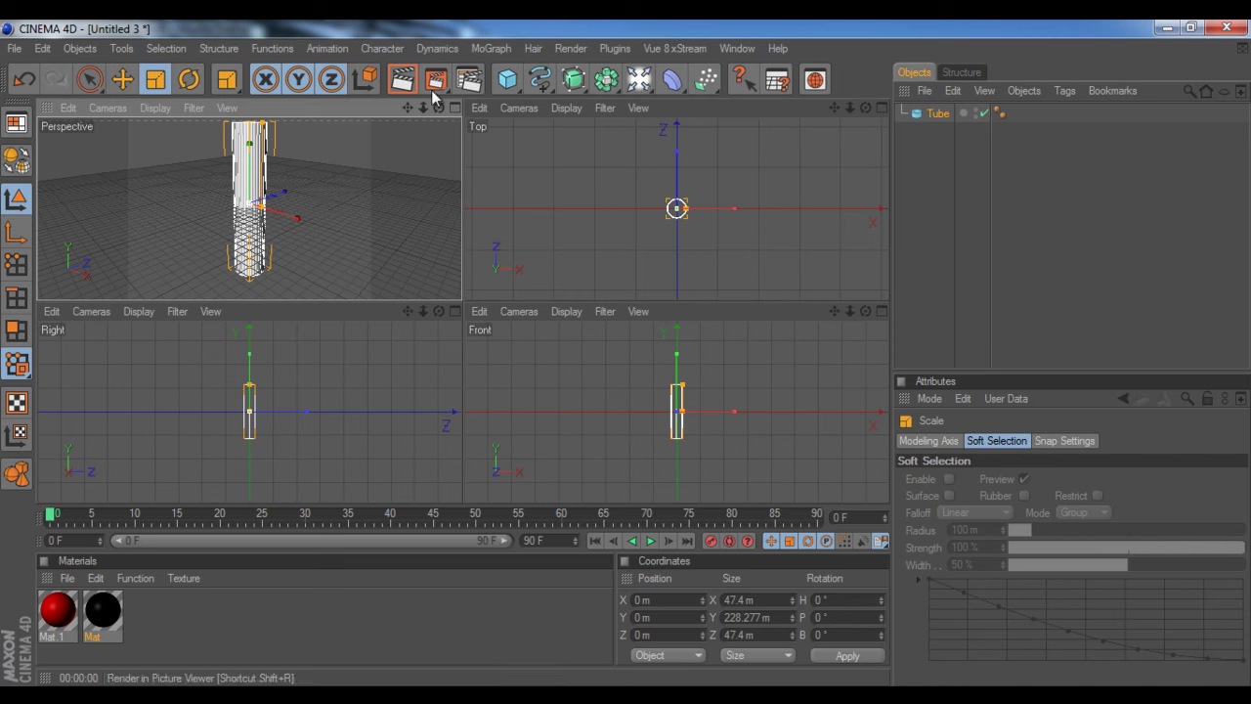
mouse_move(439, 108)
mouse_down()
mouse_move(460, 303)
mouse_move(437, 103)
mouse_up()
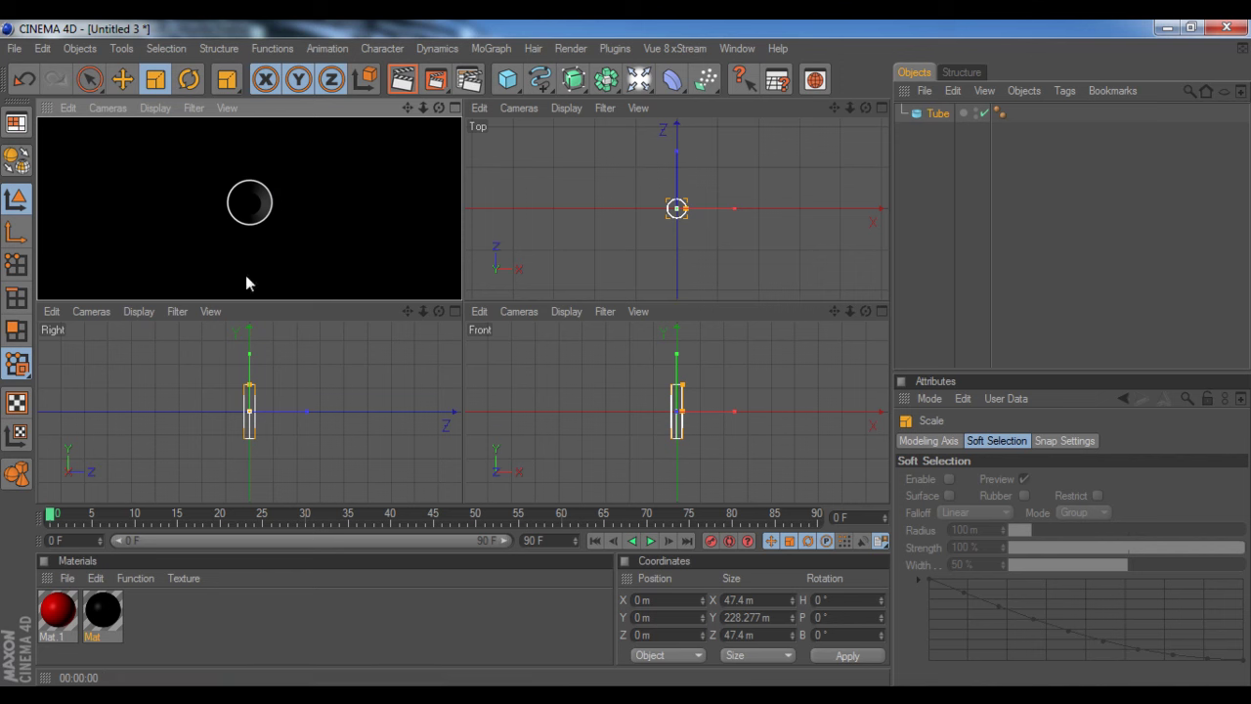
drag(439, 109, 460, 289)
Step: Add a disc primitive and shrink its outer radius to about 22.9 m so its edge lies within the tube's wall
click(509, 83)
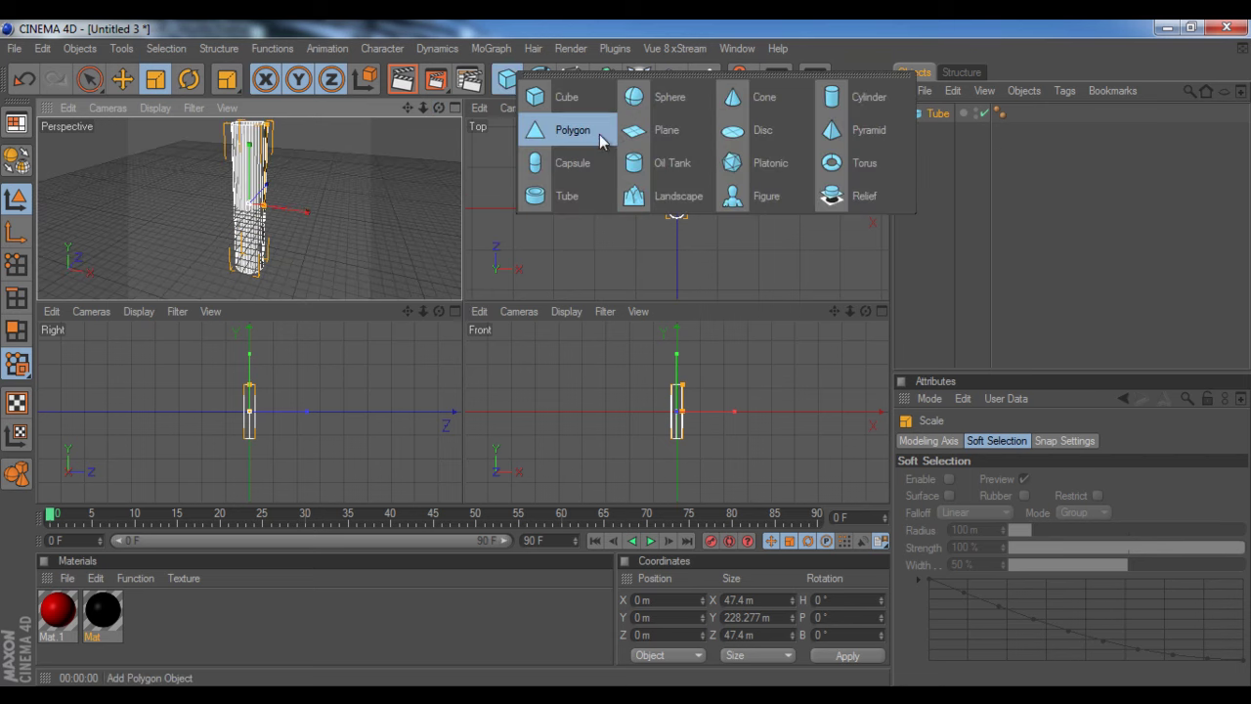
click(750, 132)
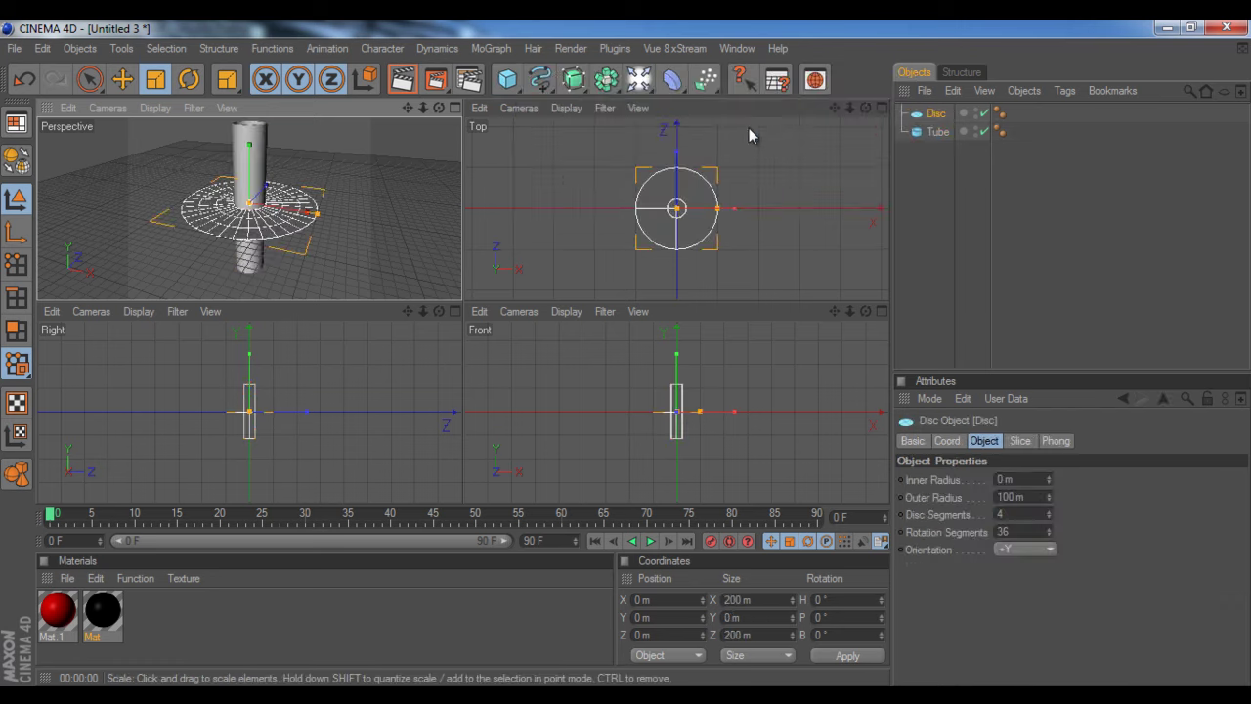
middle_click(594, 208)
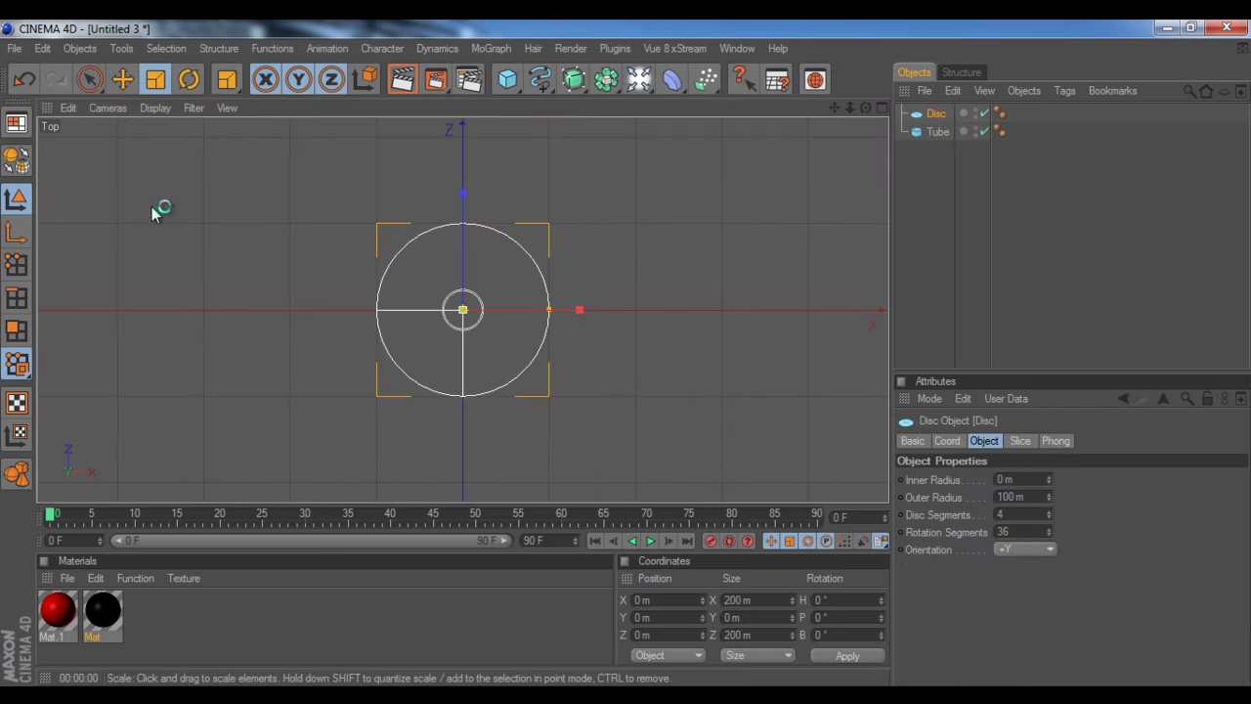
scroll(562, 333, up, 8)
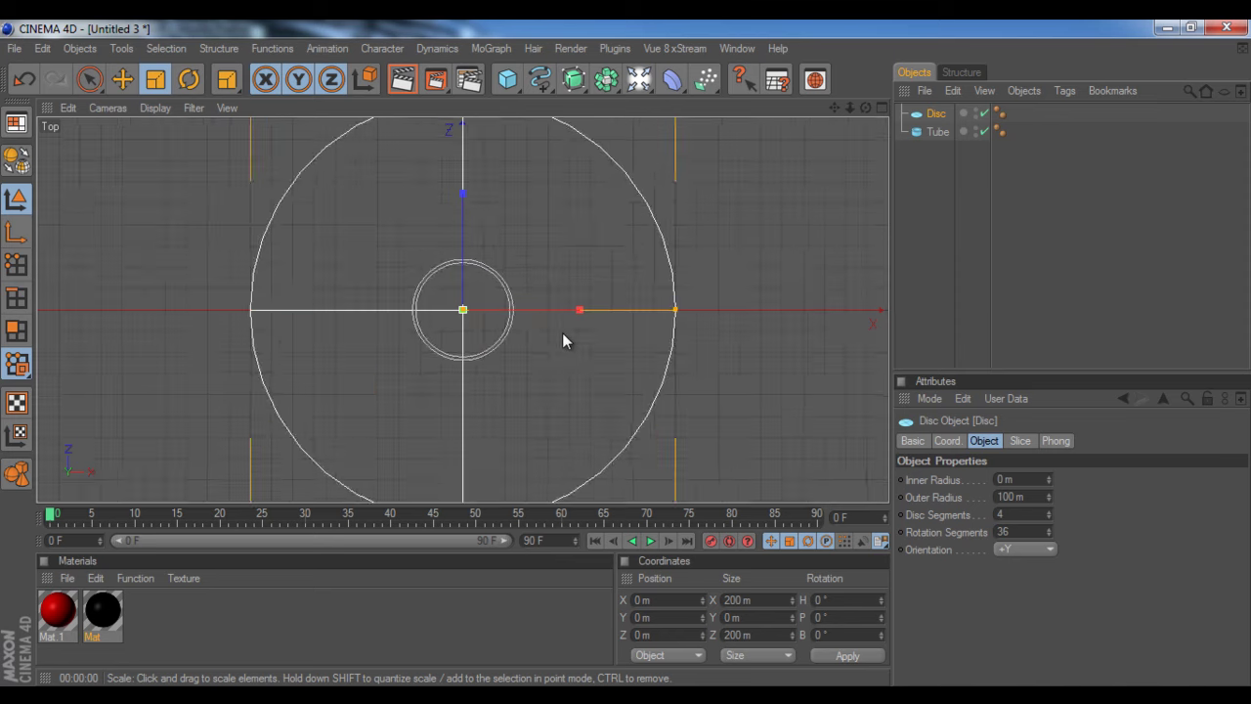
scroll(565, 334, up, 2)
scroll(570, 331, down, 1)
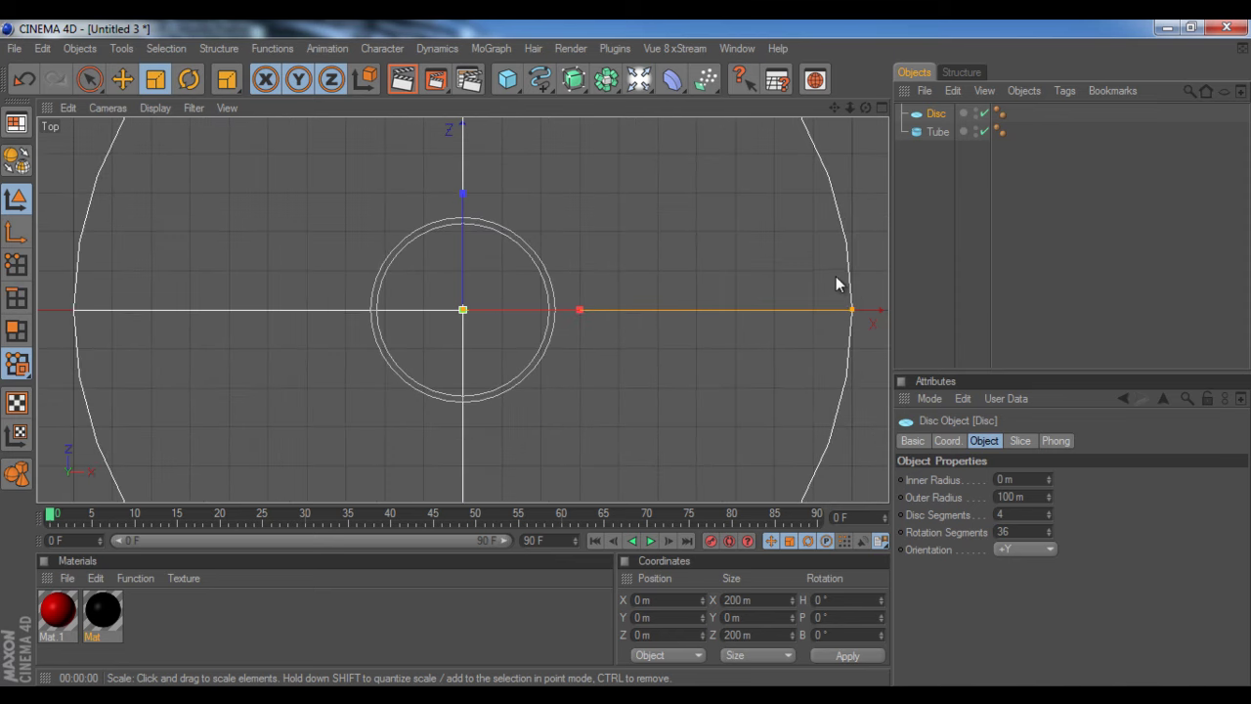
drag(853, 321, 628, 355)
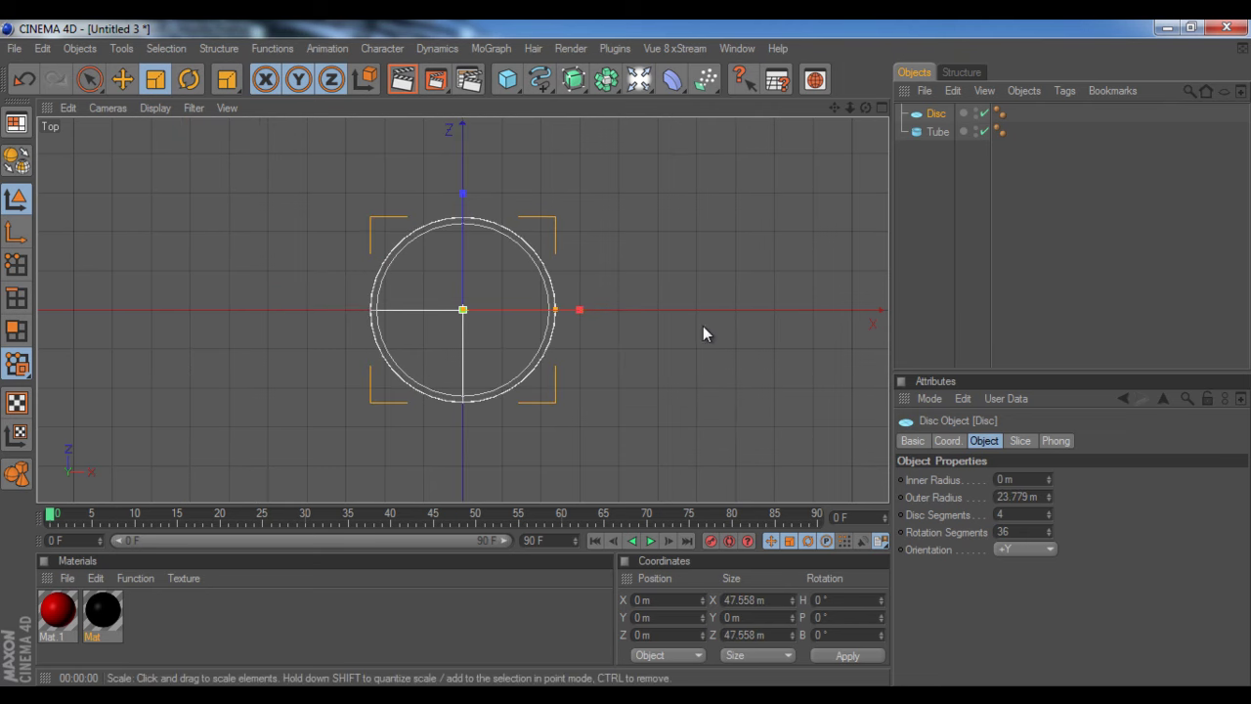
scroll(553, 350, up, 5)
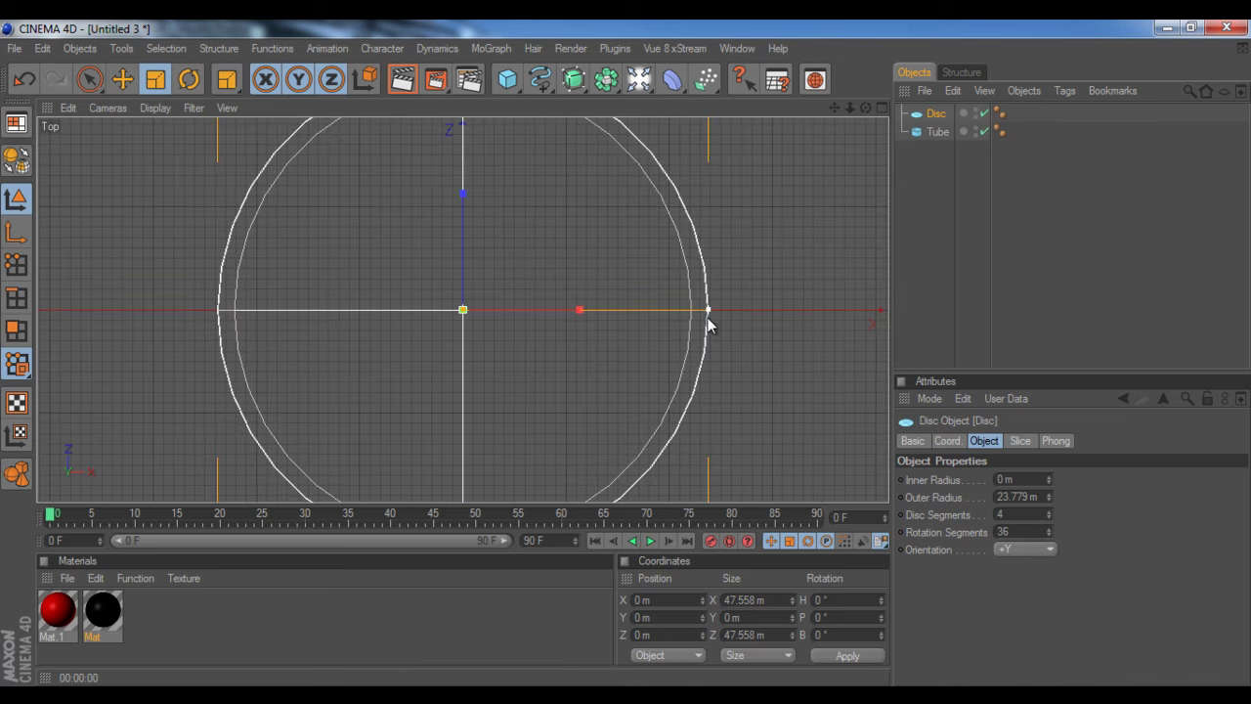
drag(708, 311, 625, 356)
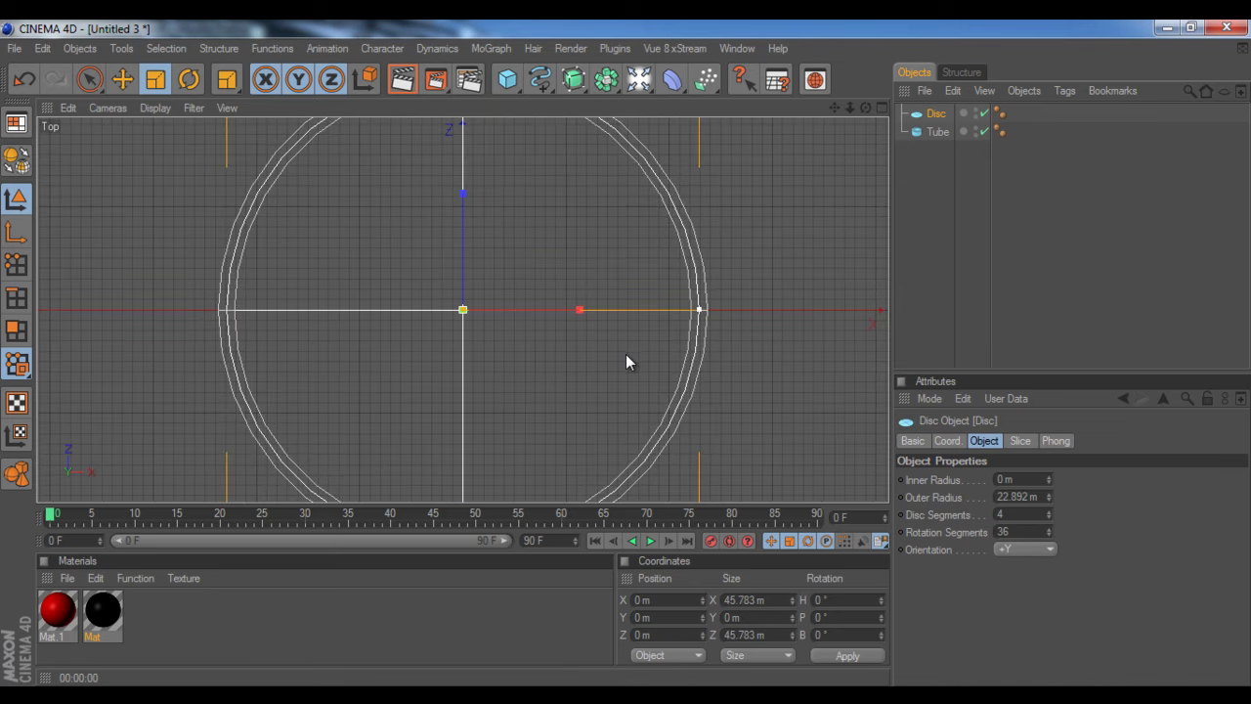
click(703, 310)
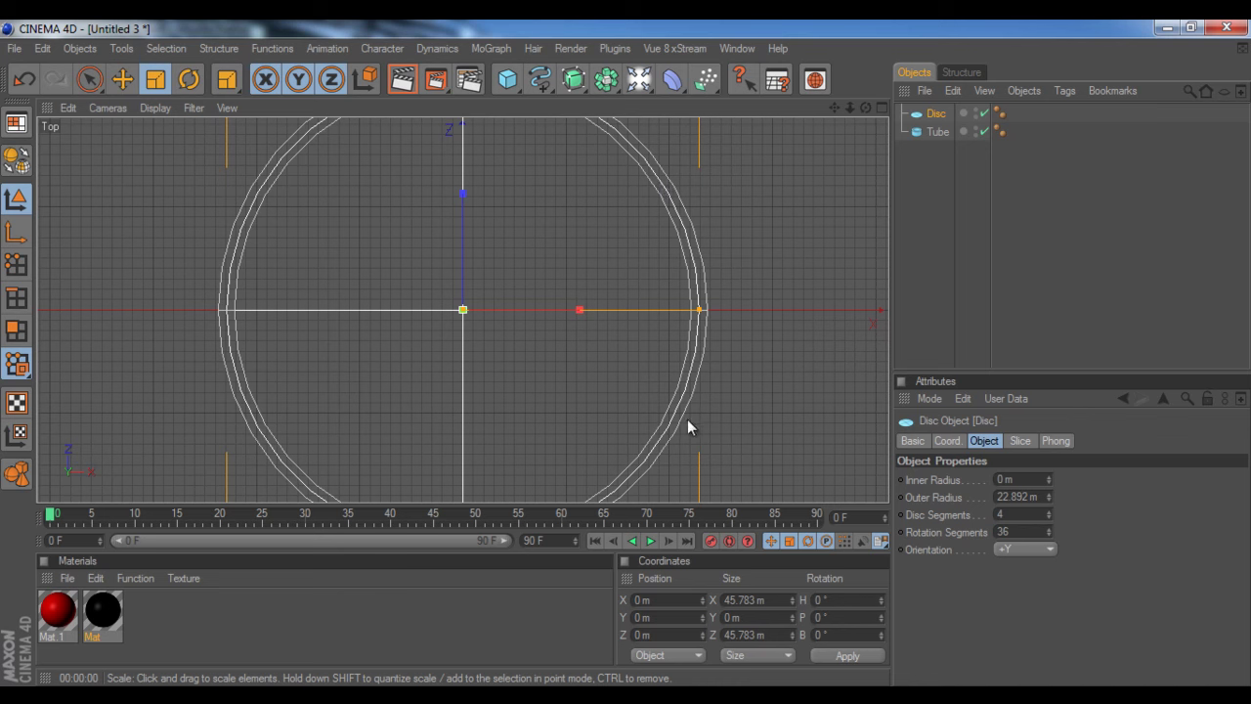
Step: Move the disc straight down to the tube's bottom end, at about Y -114.2 m
middle_click(277, 202)
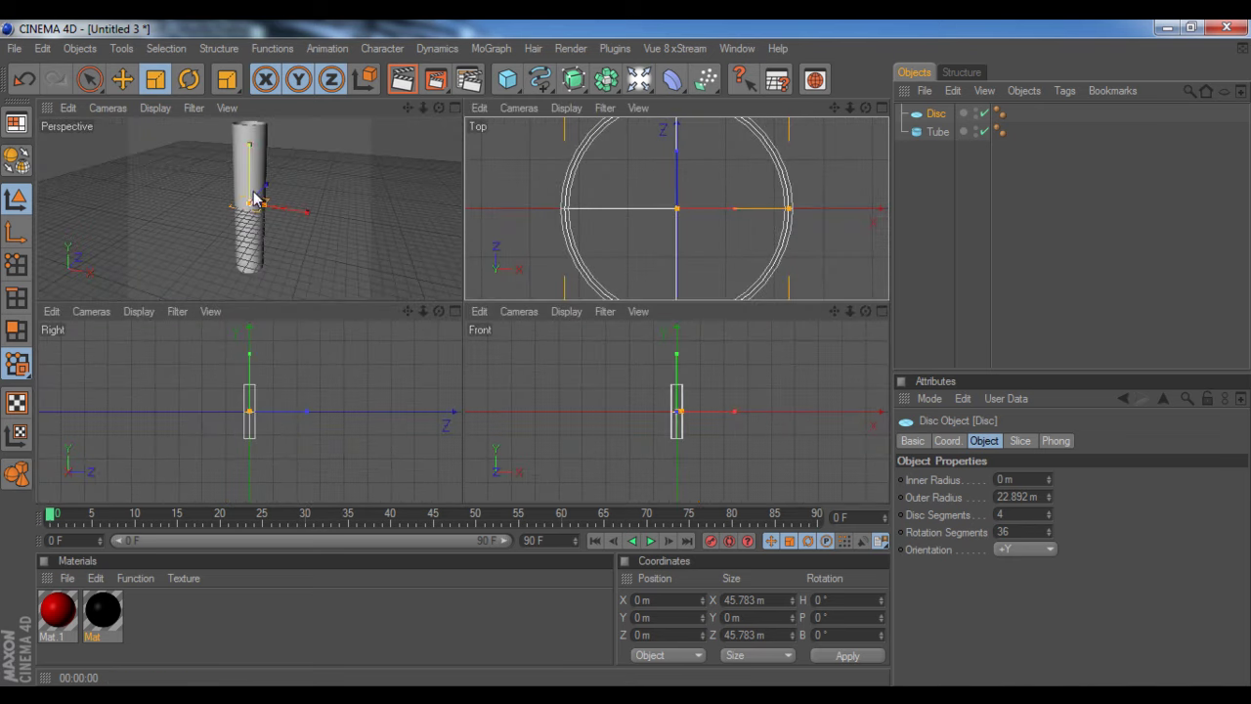
middle_click(642, 448)
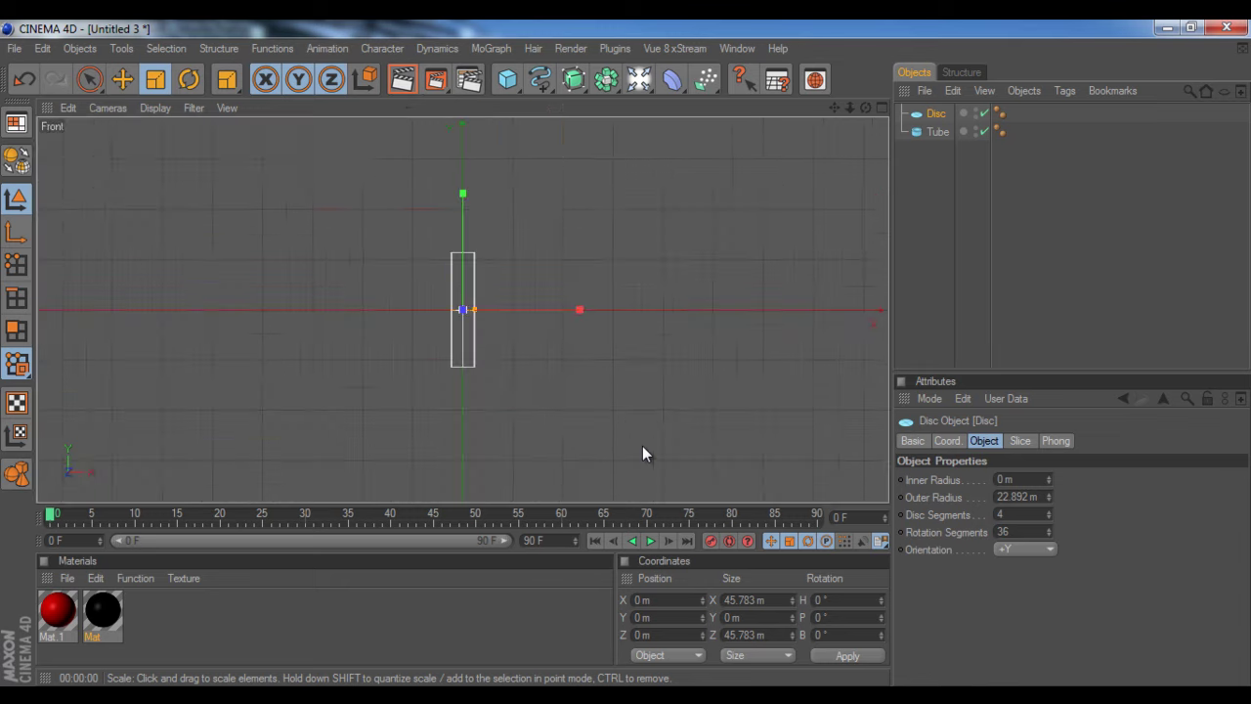
scroll(518, 378, up, 3)
scroll(518, 377, down, 5)
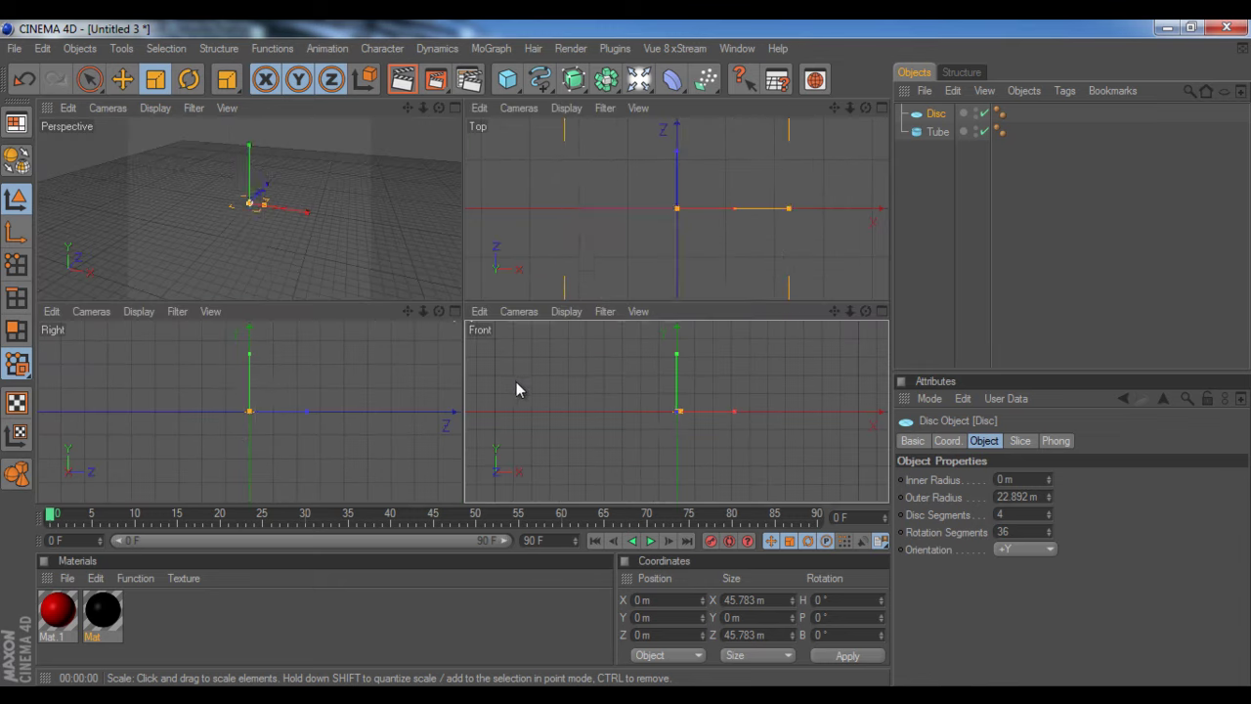
middle_click(516, 381)
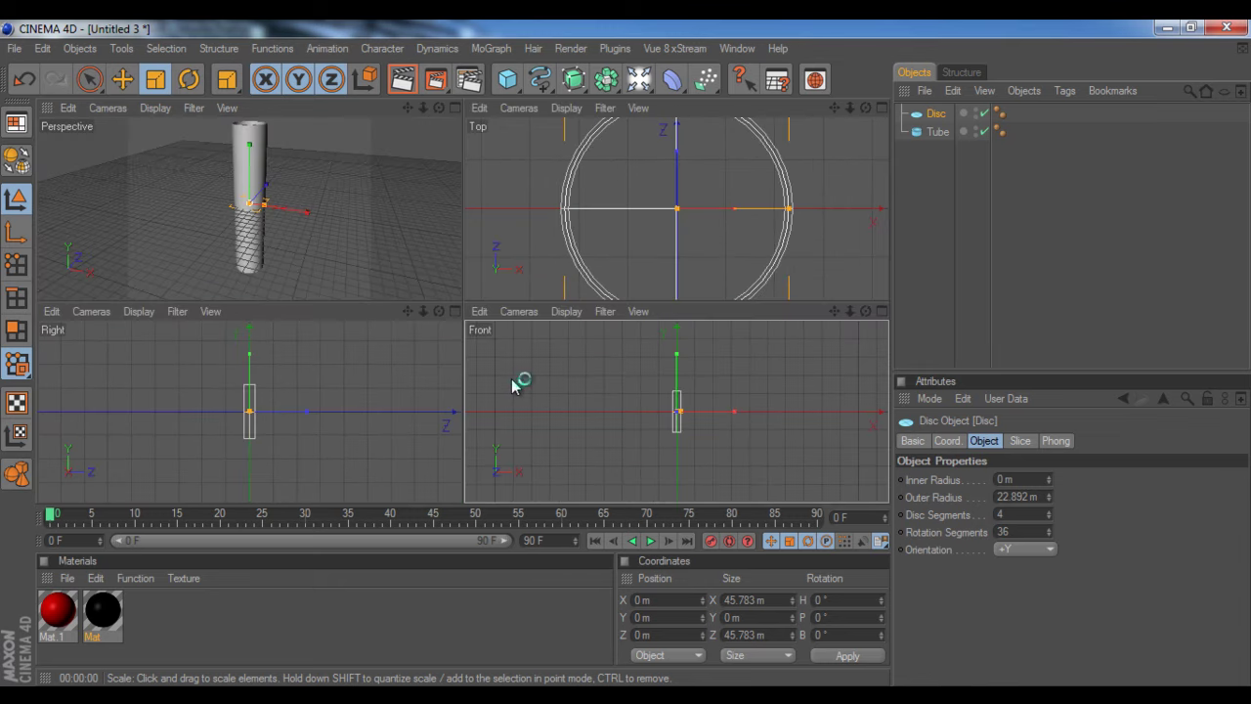
middle_click(563, 391)
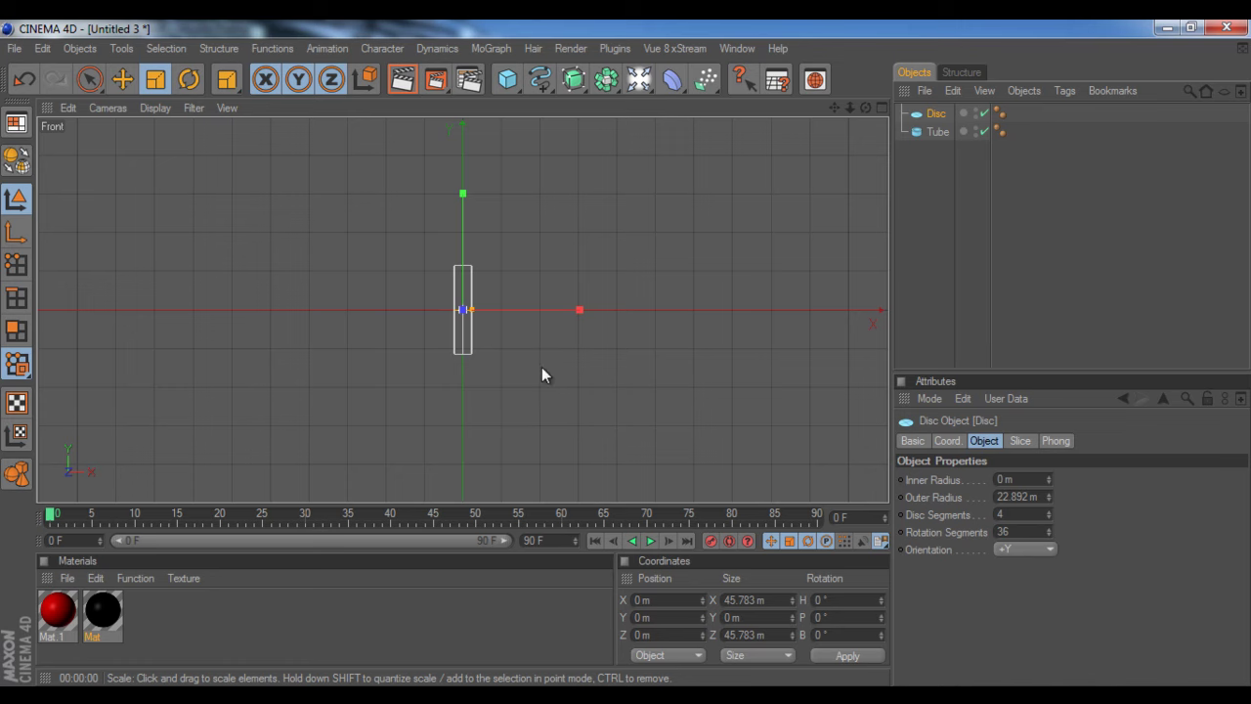
scroll(542, 367, up, 5)
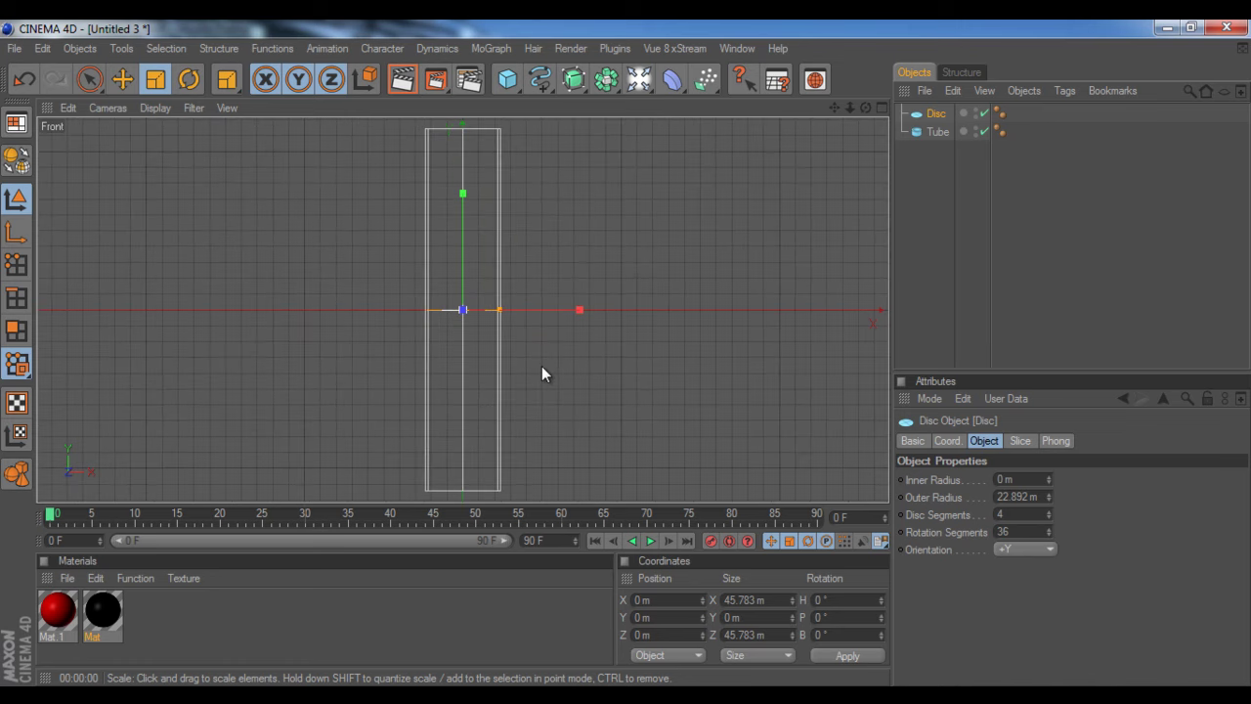
key(e)
drag(464, 251, 626, 361)
alt+middle_drag(627, 348, 626, 350)
scroll(489, 341, up, 9)
alt+middle_drag(544, 254, 553, 167)
drag(564, 173, 626, 361)
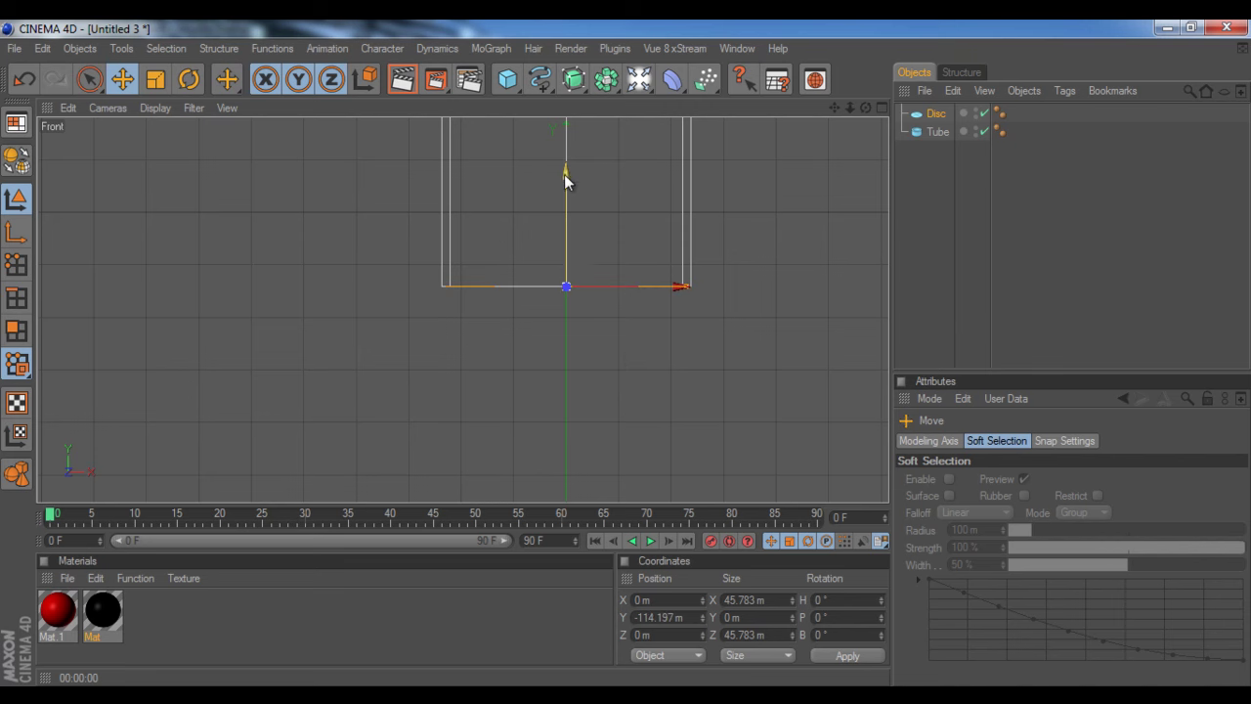
Step: Nudge the disc up toward the tube's bottom edge, to about Y -114.144 m
scroll(509, 303, up, 10)
scroll(507, 304, up, 3)
alt+middle_drag(513, 288, 625, 353)
scroll(625, 354, up, 5)
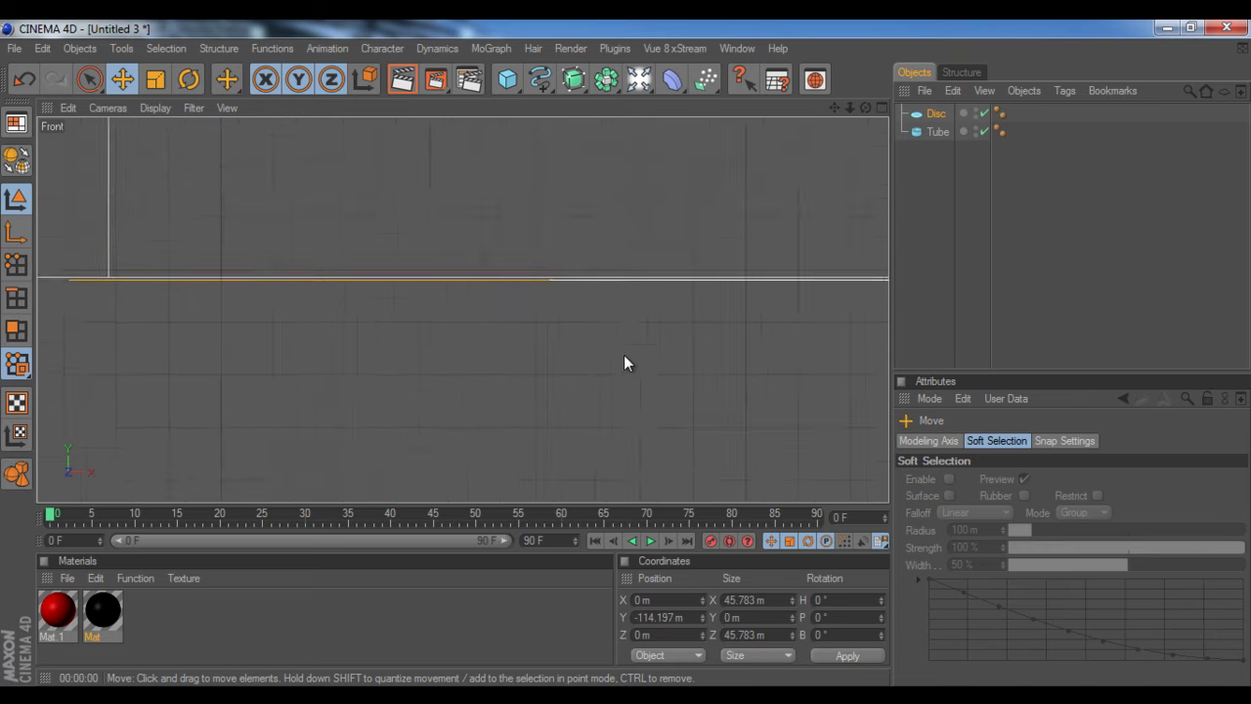
drag(844, 232, 627, 361)
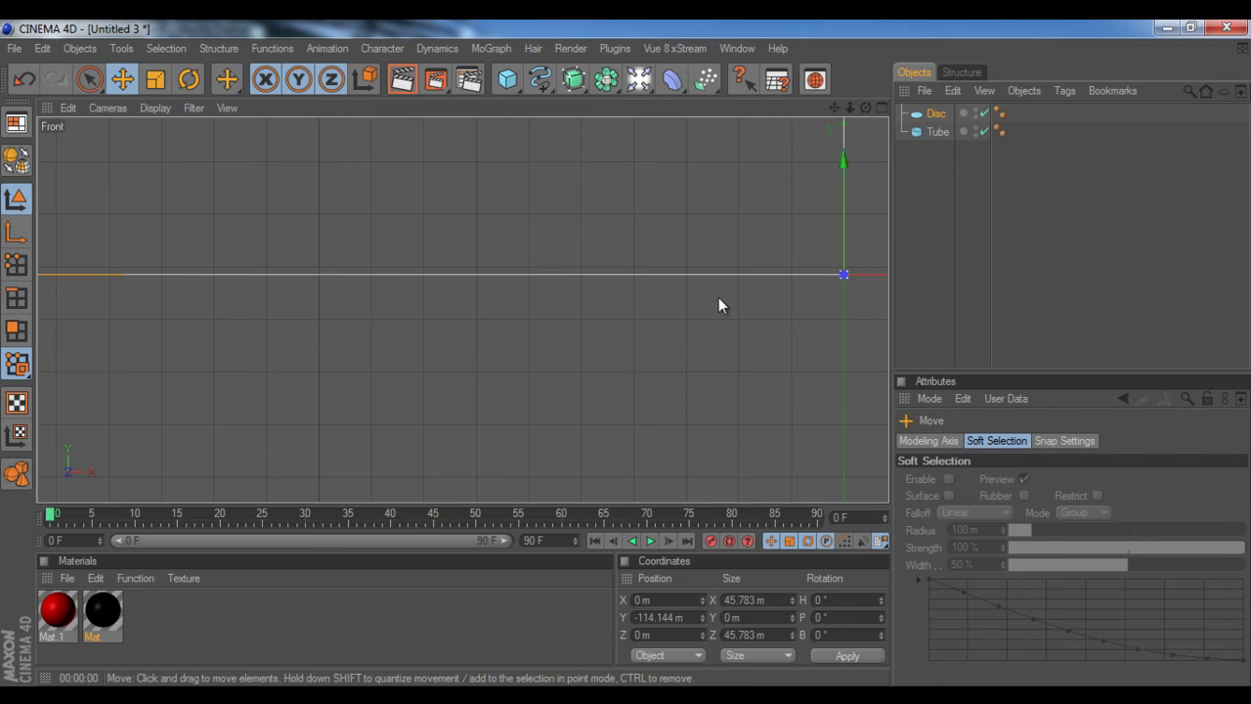
Step: Fine-tune the disc's height against the tube's bottom edge, to about Y -114.137 m
scroll(494, 336, up, 5)
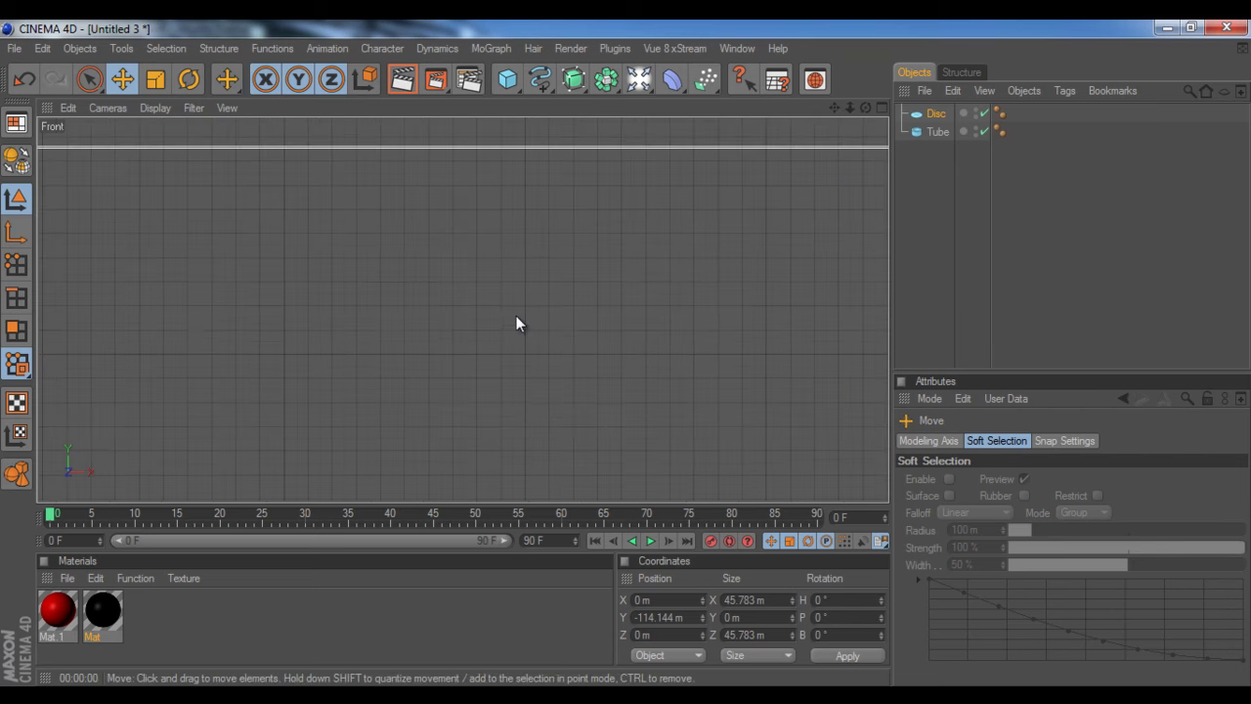
scroll(712, 250, down, 4)
scroll(859, 321, down, 1)
scroll(620, 353, down, 5)
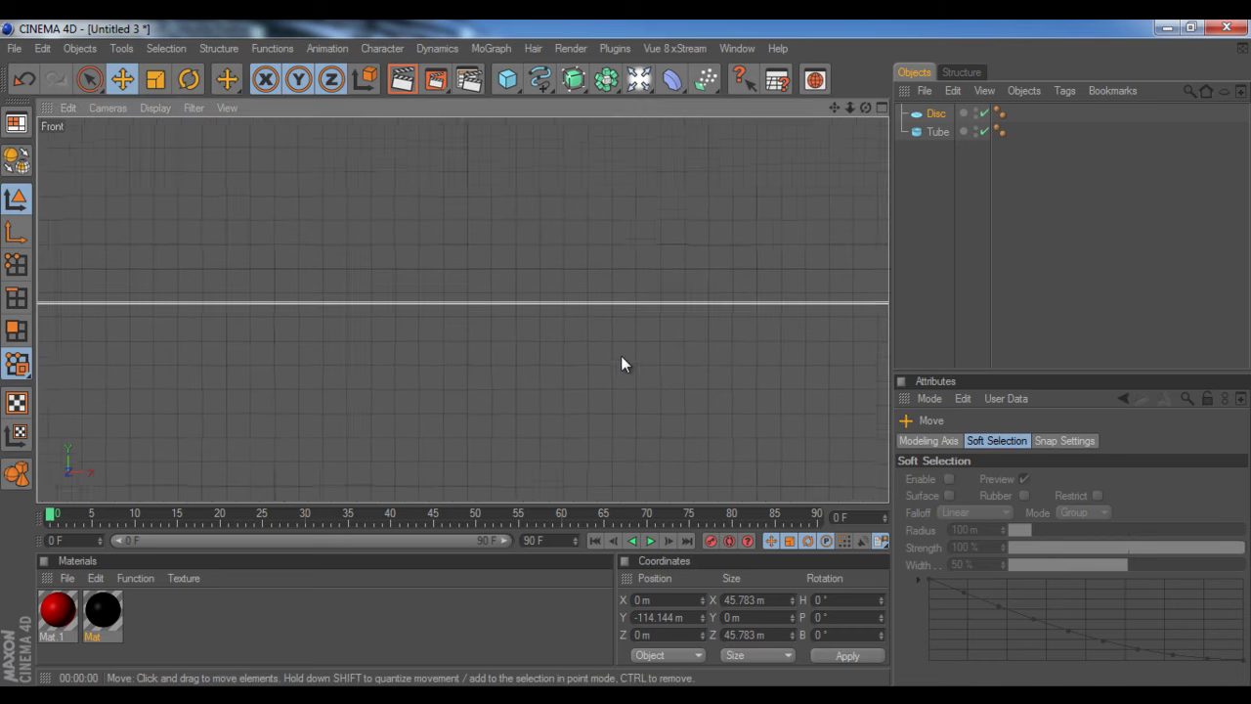
scroll(619, 357, down, 5)
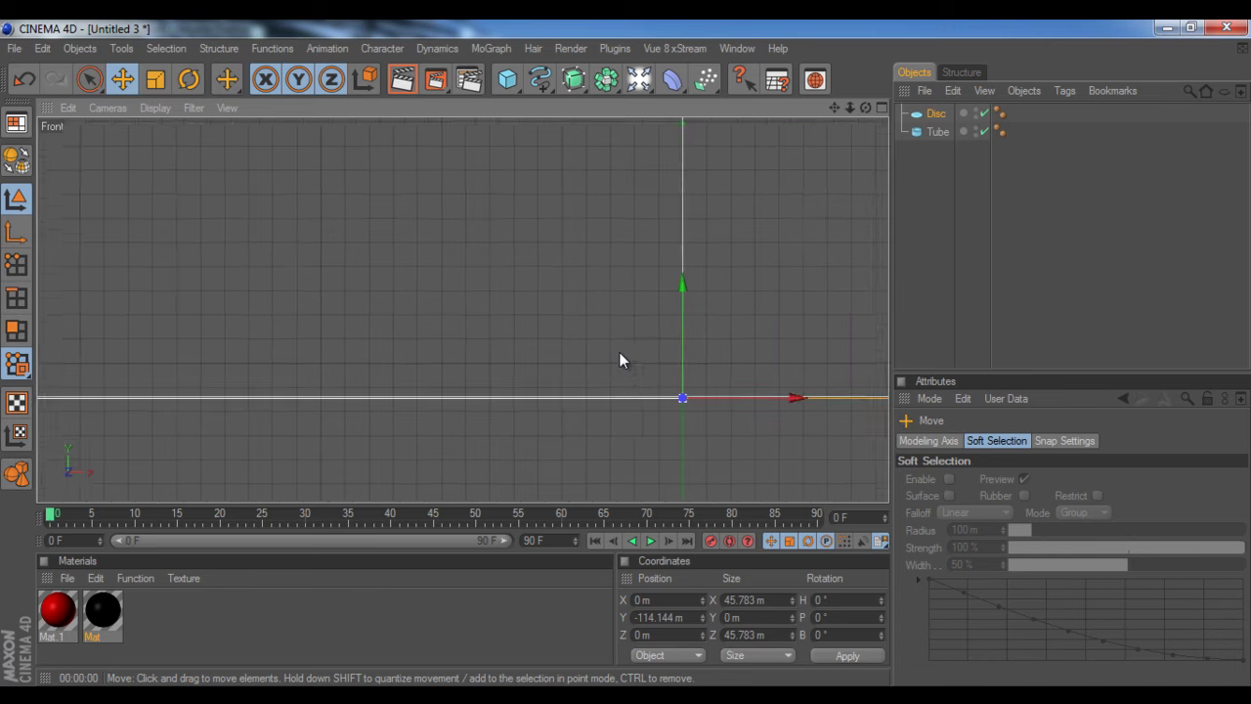
alt+middle_drag(625, 353, 619, 332)
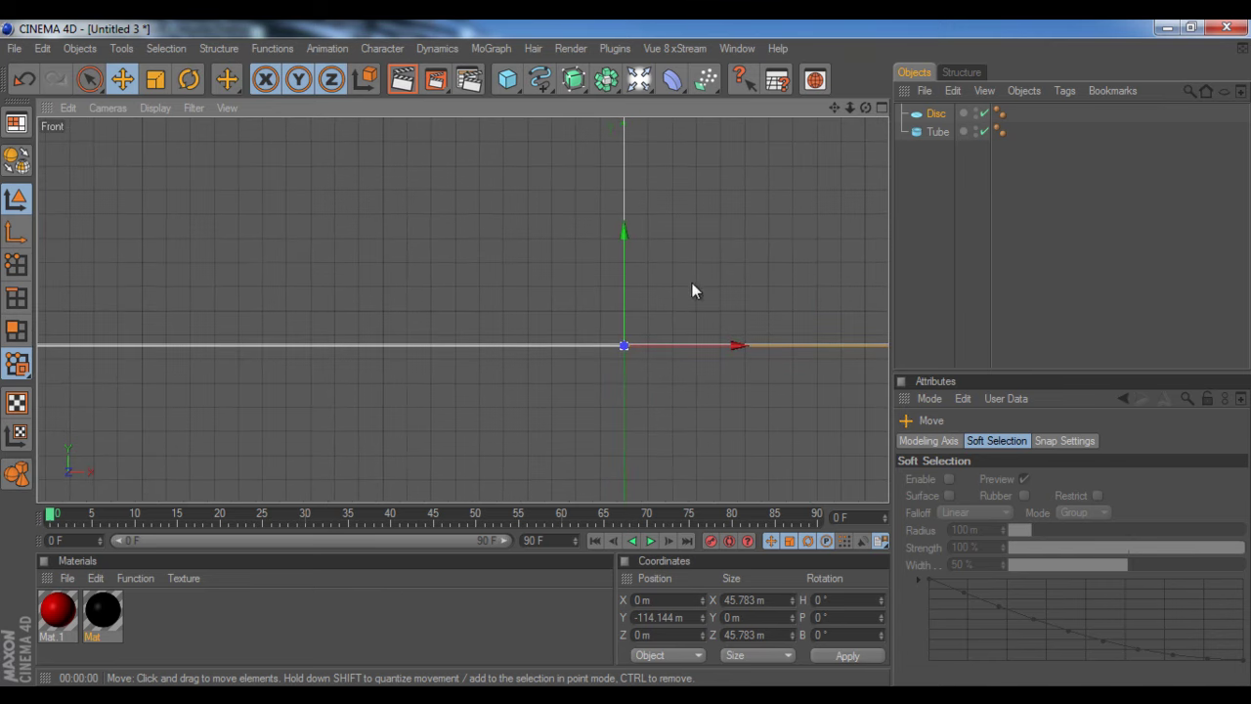
drag(624, 348, 627, 356)
scroll(606, 280, up, 2)
scroll(611, 282, up, 5)
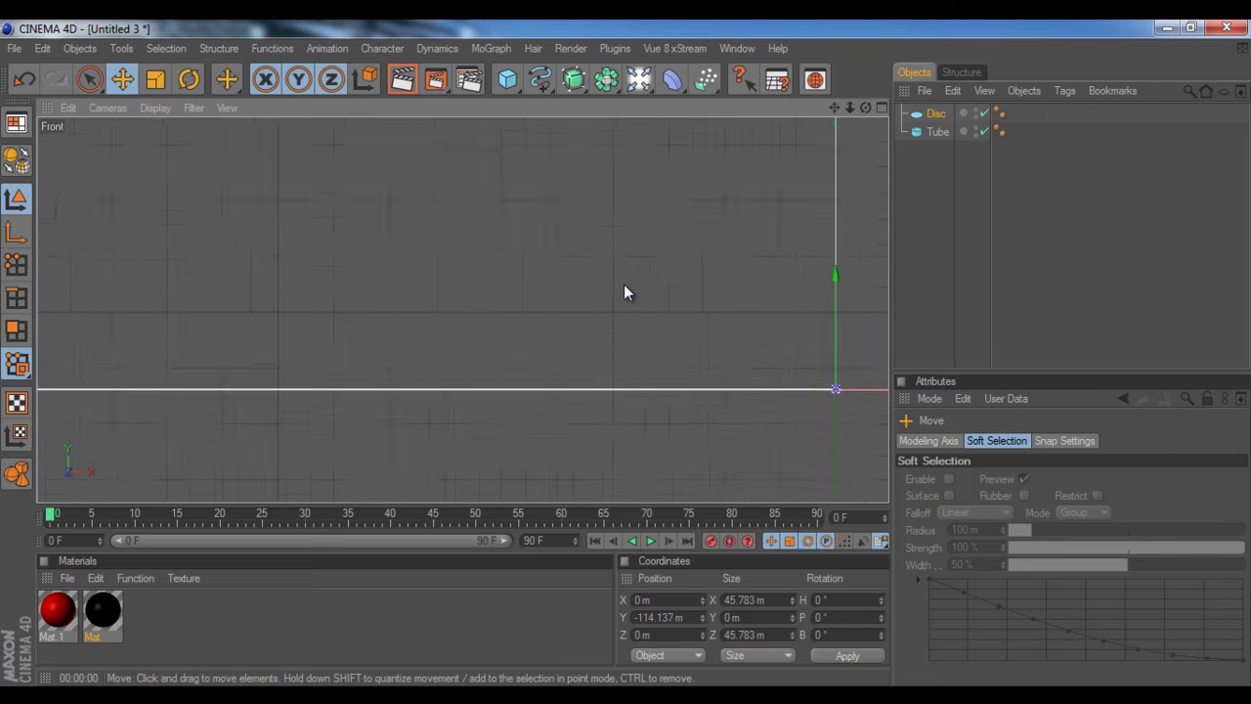
Step: Adjust the disc's height against the tube's bottom edge to about Y -114.138 m and check the fit in perspective
scroll(611, 350, down, 3)
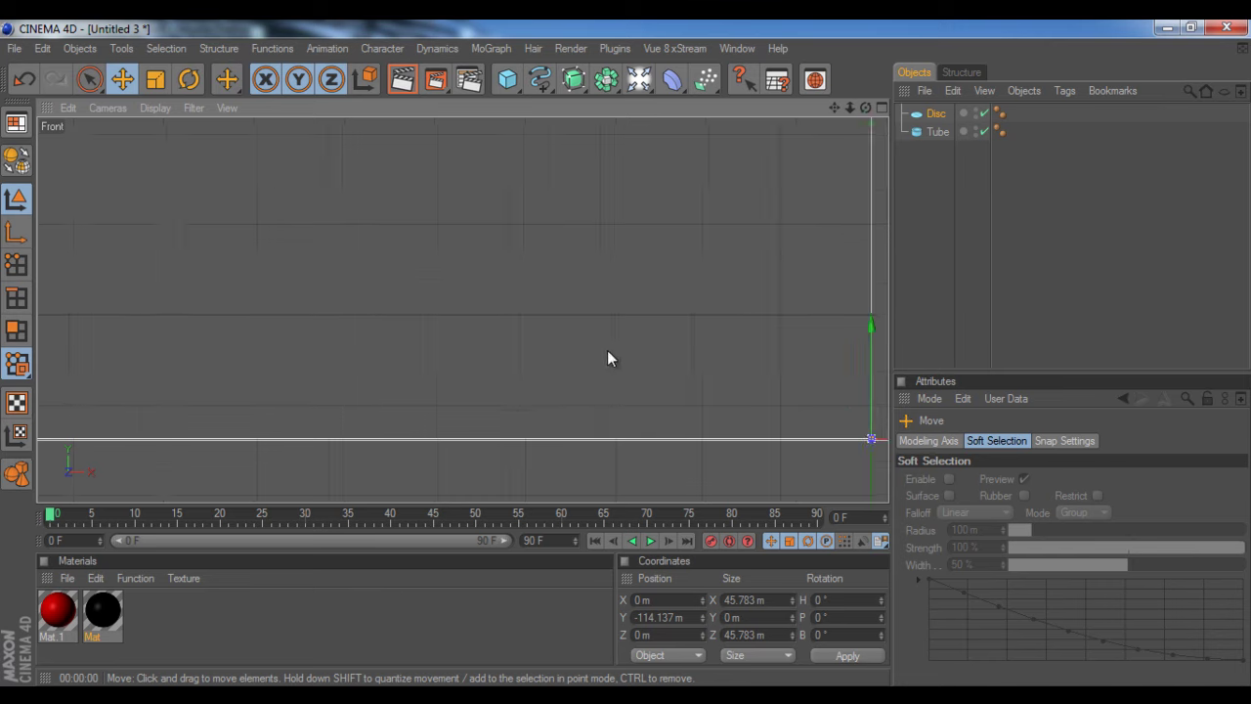
drag(603, 352, 626, 353)
scroll(664, 316, down, 10)
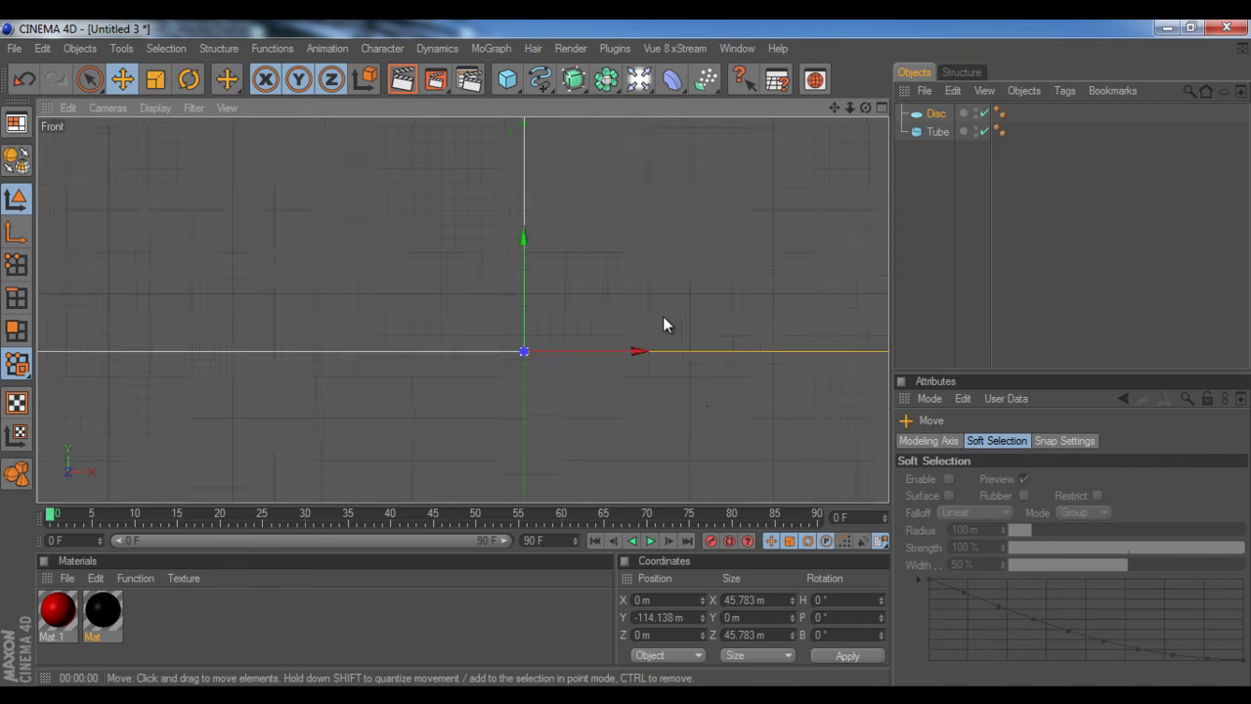
scroll(637, 313, down, 5)
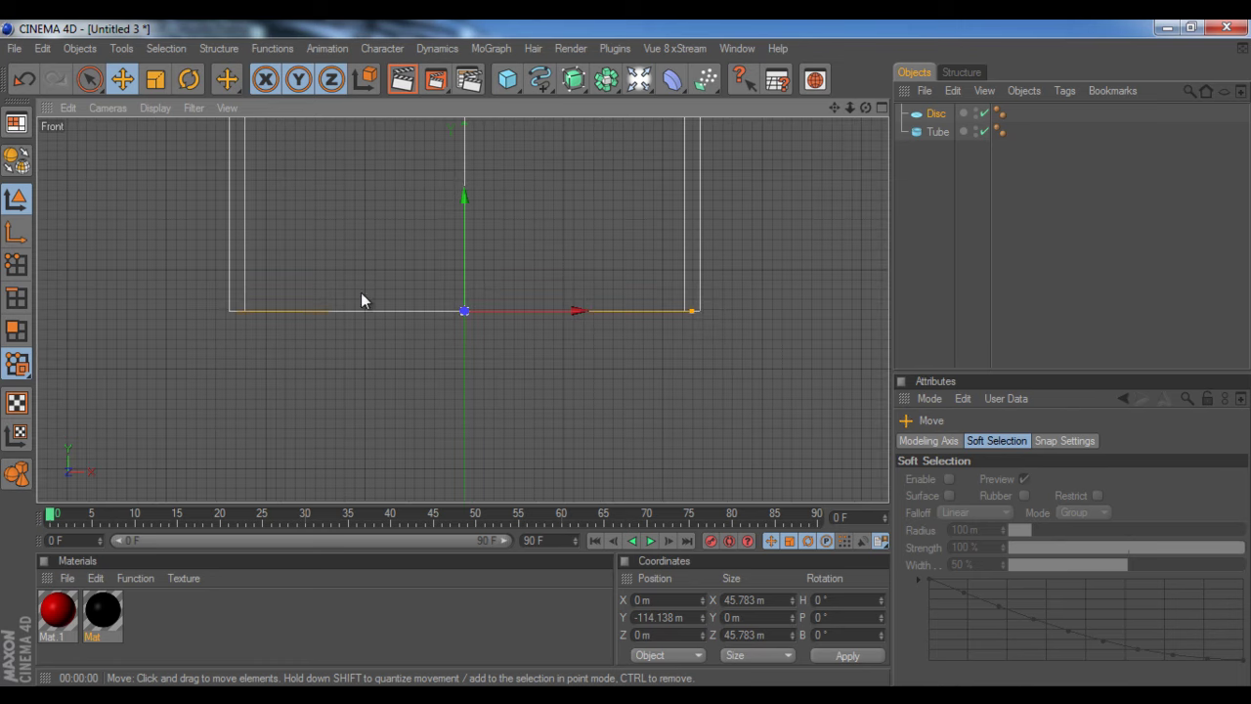
middle_click(288, 316)
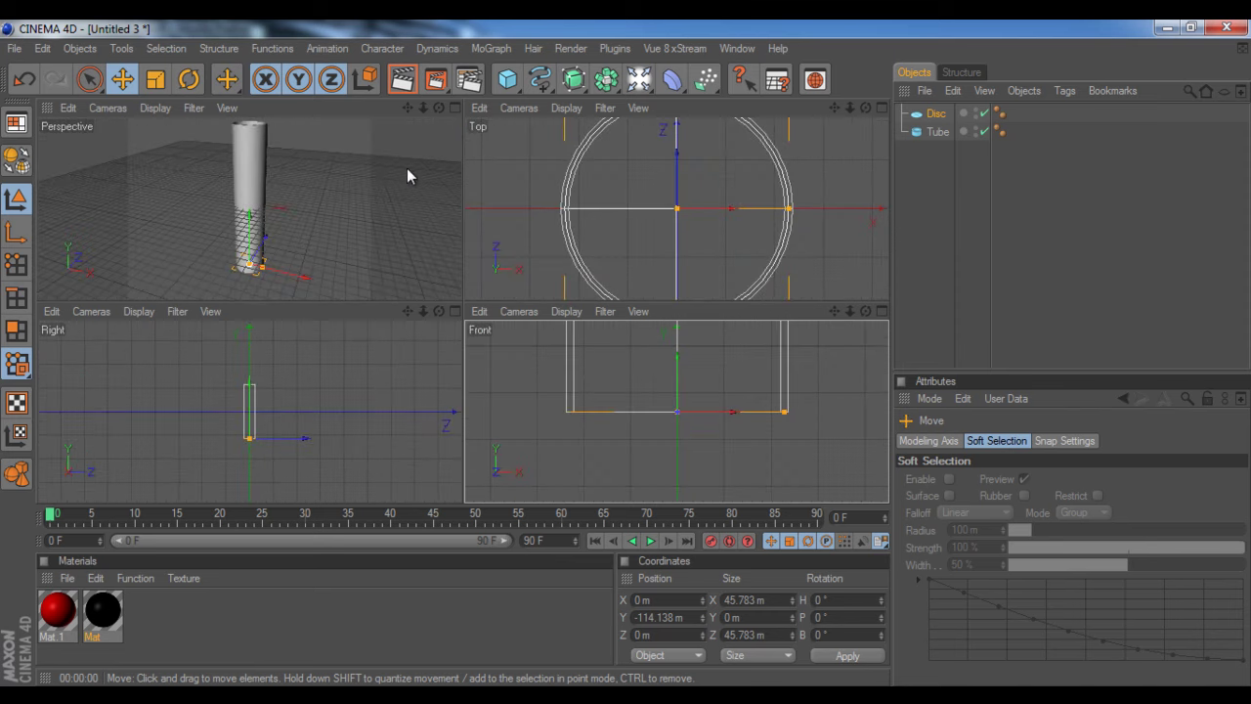
drag(439, 107, 461, 300)
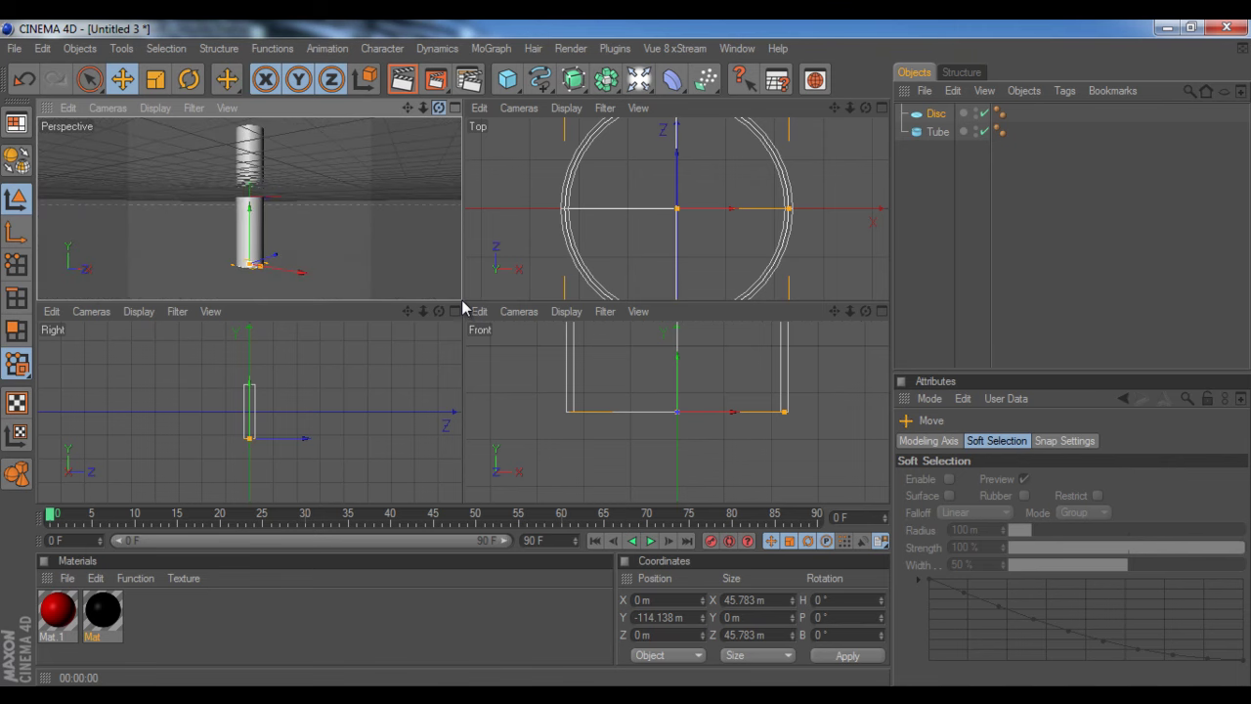
drag(462, 299, 462, 298)
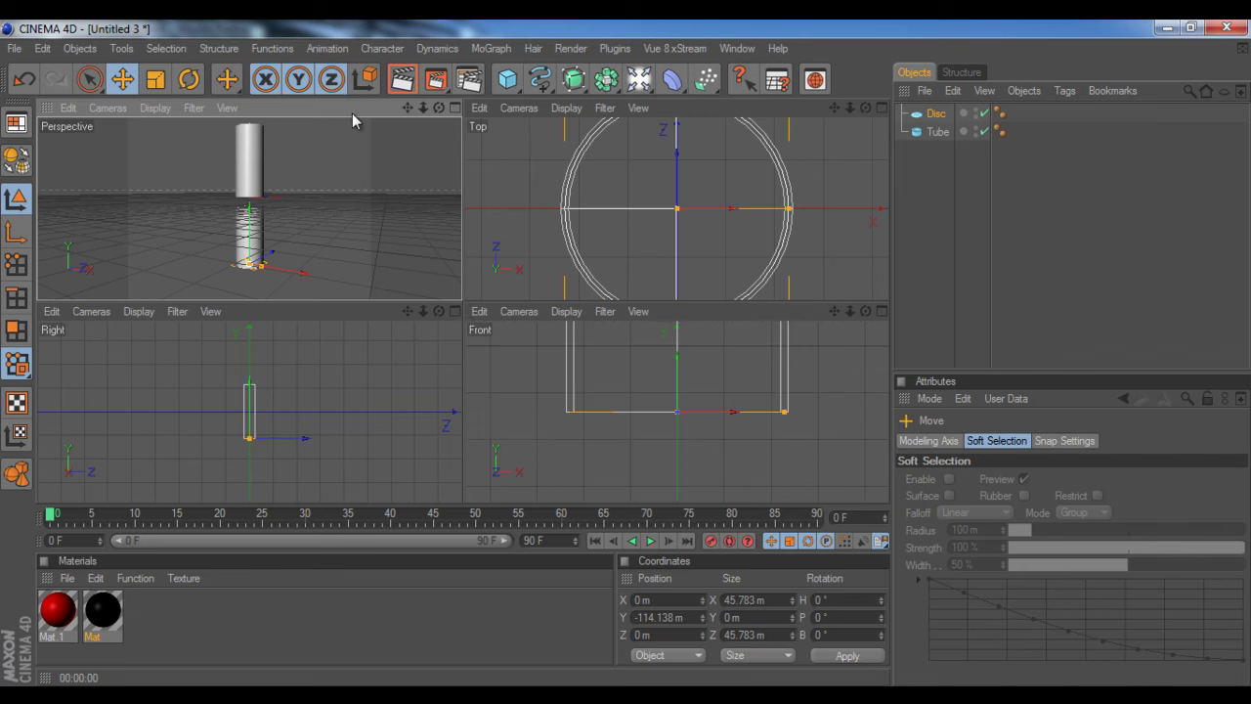
Step: Add a cube primitive and shrink it to about 6 m wide in X and 9.28 m high in Y
click(507, 79)
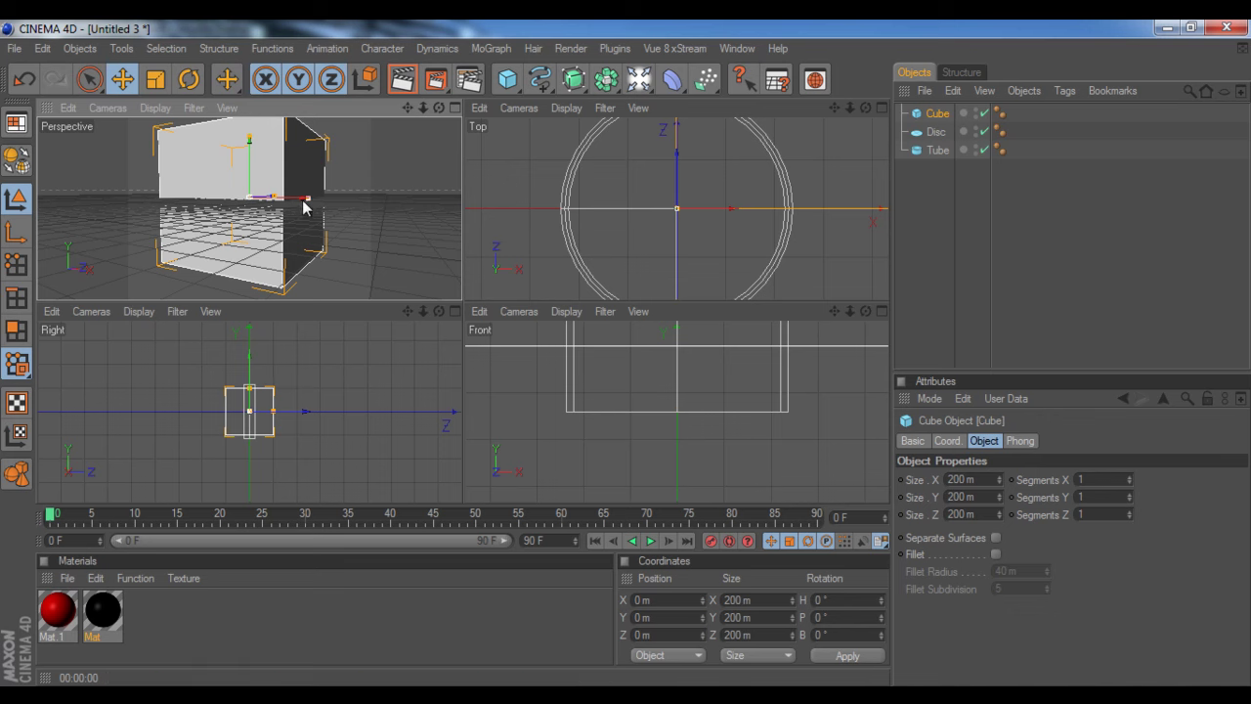
drag(306, 200, 277, 198)
drag(459, 300, 462, 299)
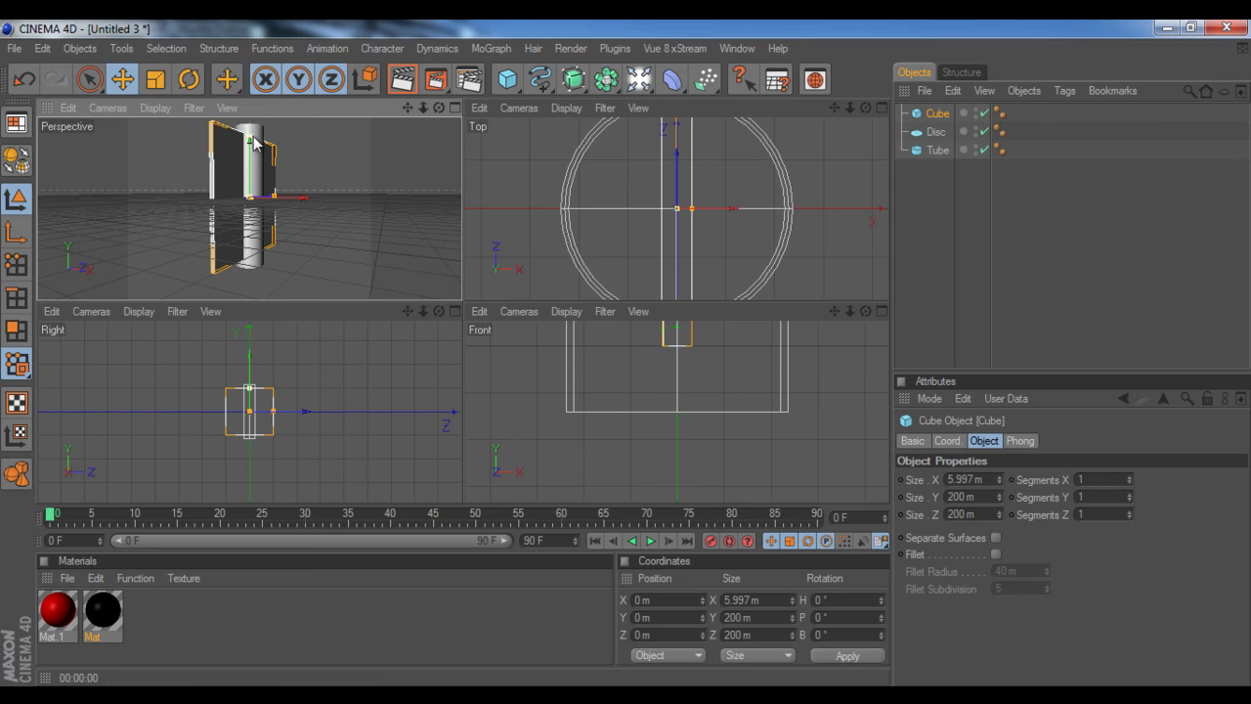
drag(249, 140, 461, 300)
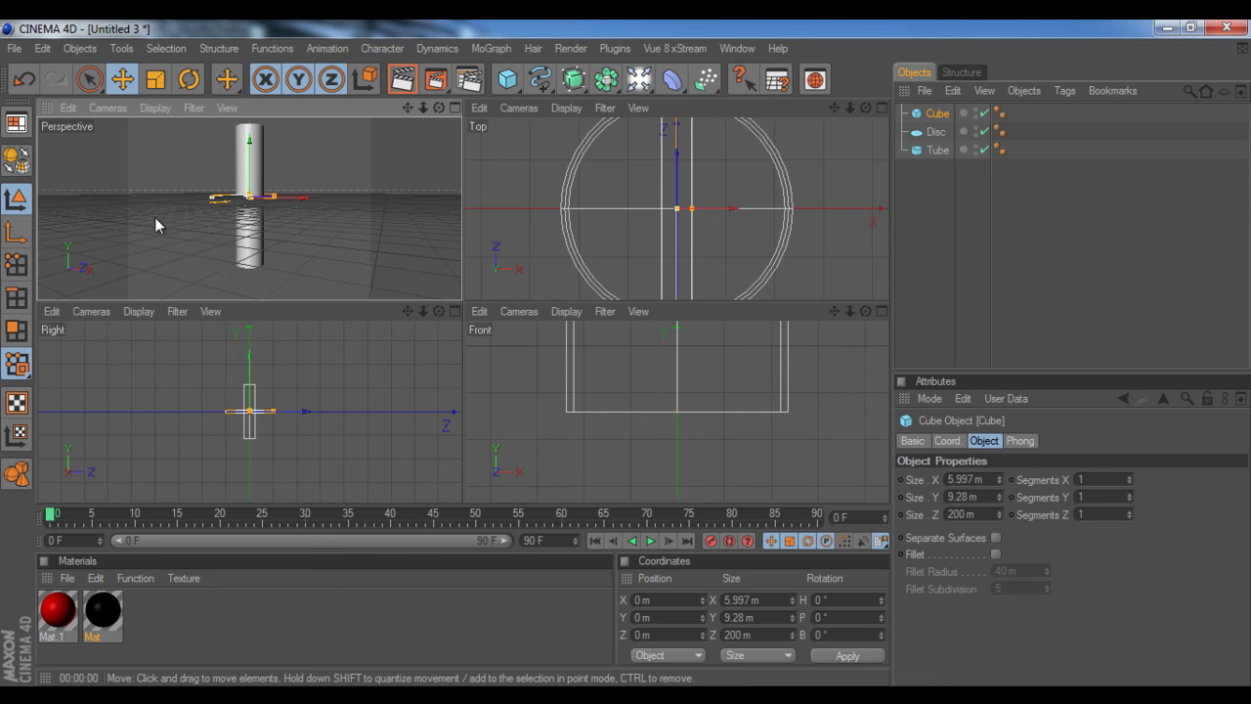
Step: Shorten the thin cube along Z to about 117.2 m as a leg for the launcher
click(196, 88)
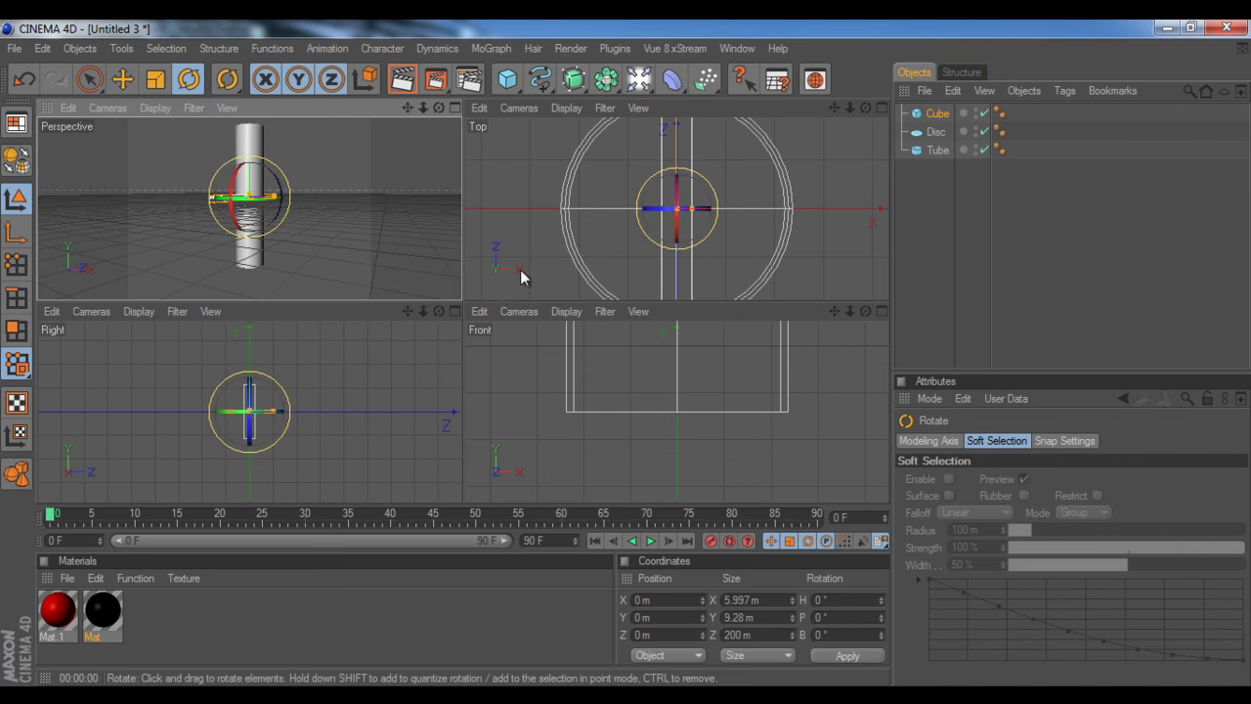
middle_click(583, 260)
scroll(548, 258, down, 3)
scroll(541, 259, down, 5)
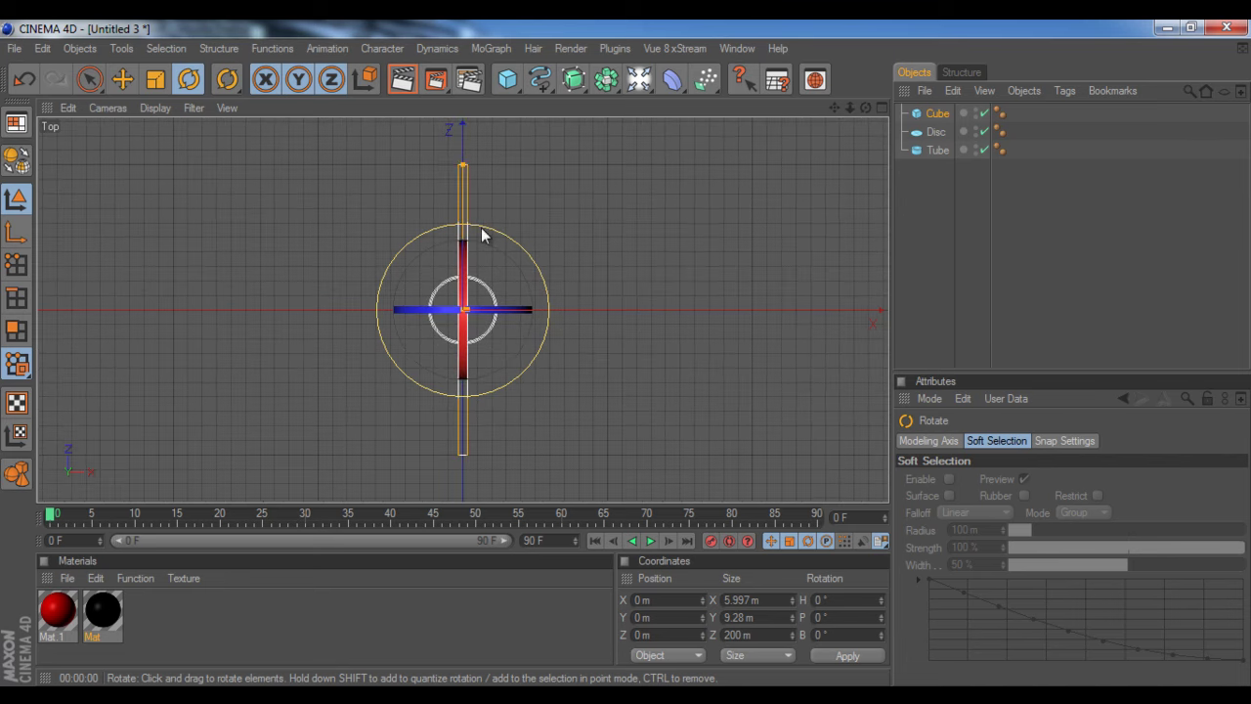
drag(463, 164, 462, 179)
drag(627, 358, 627, 354)
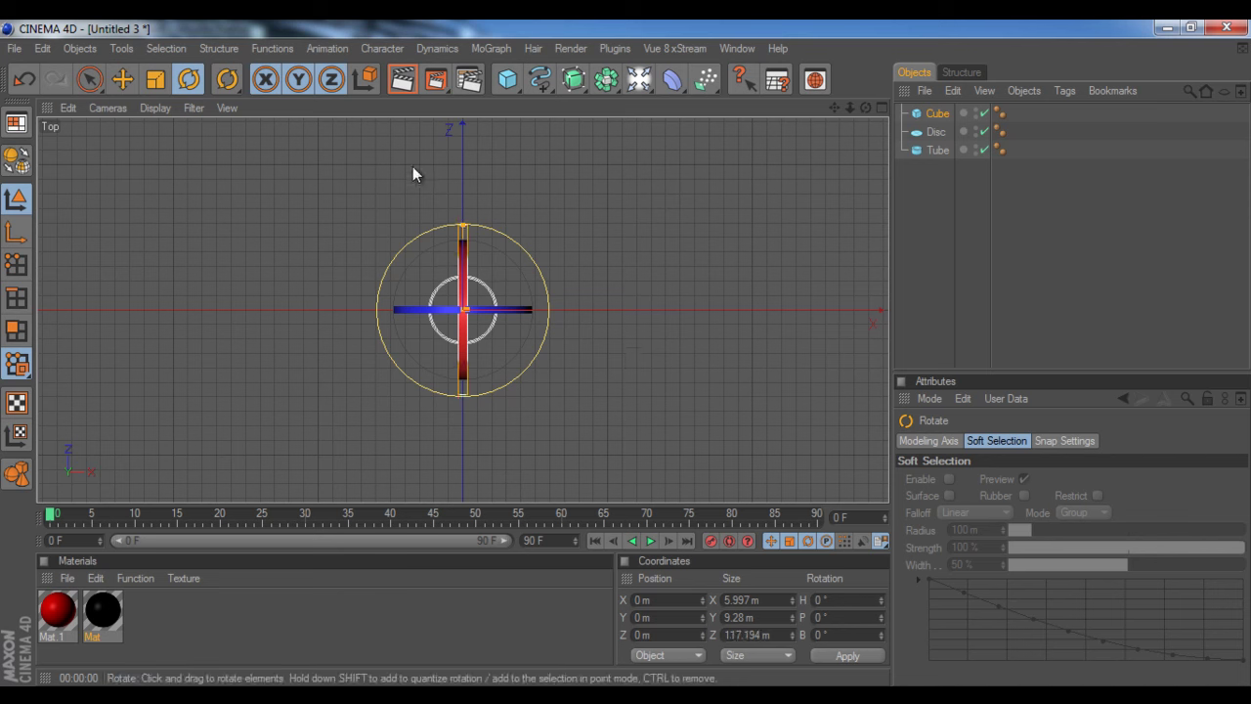
Step: Move the leg along Z to about -81.5 m so its inner end sits within the tube's wall
click(122, 79)
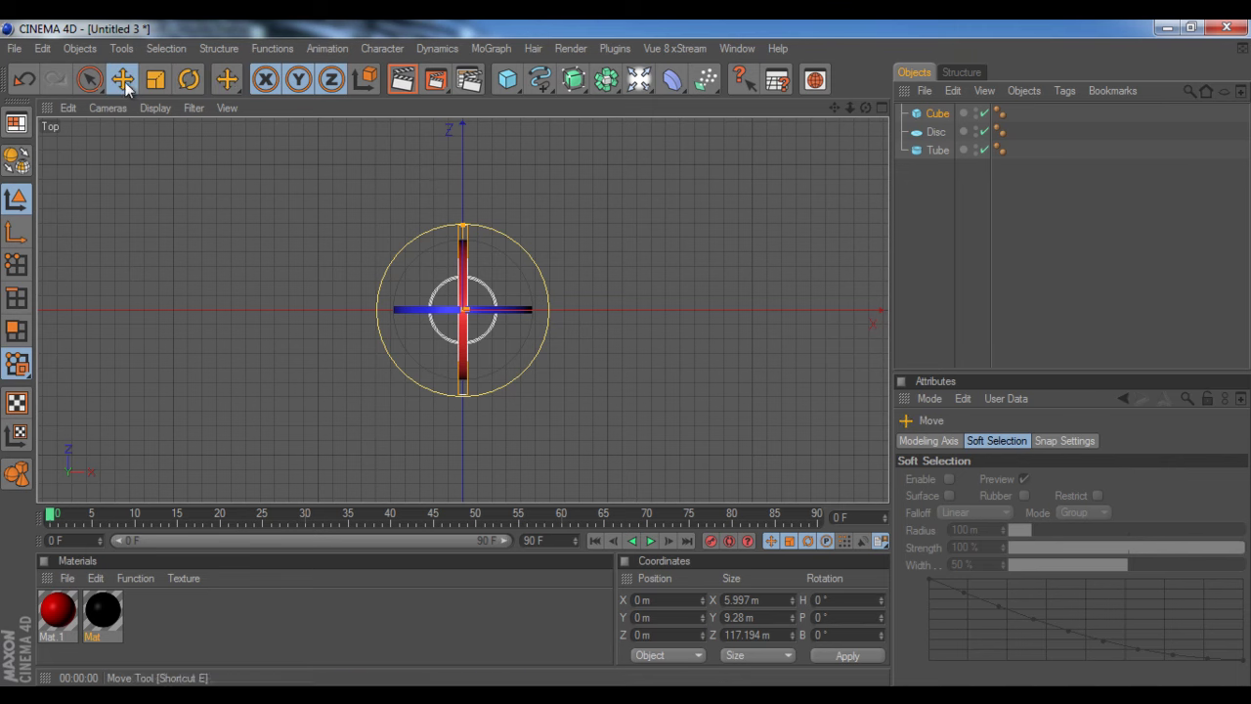
mouse_move(464, 204)
mouse_down()
mouse_move(625, 354)
mouse_move(469, 227)
mouse_up()
scroll(469, 227, up, 10)
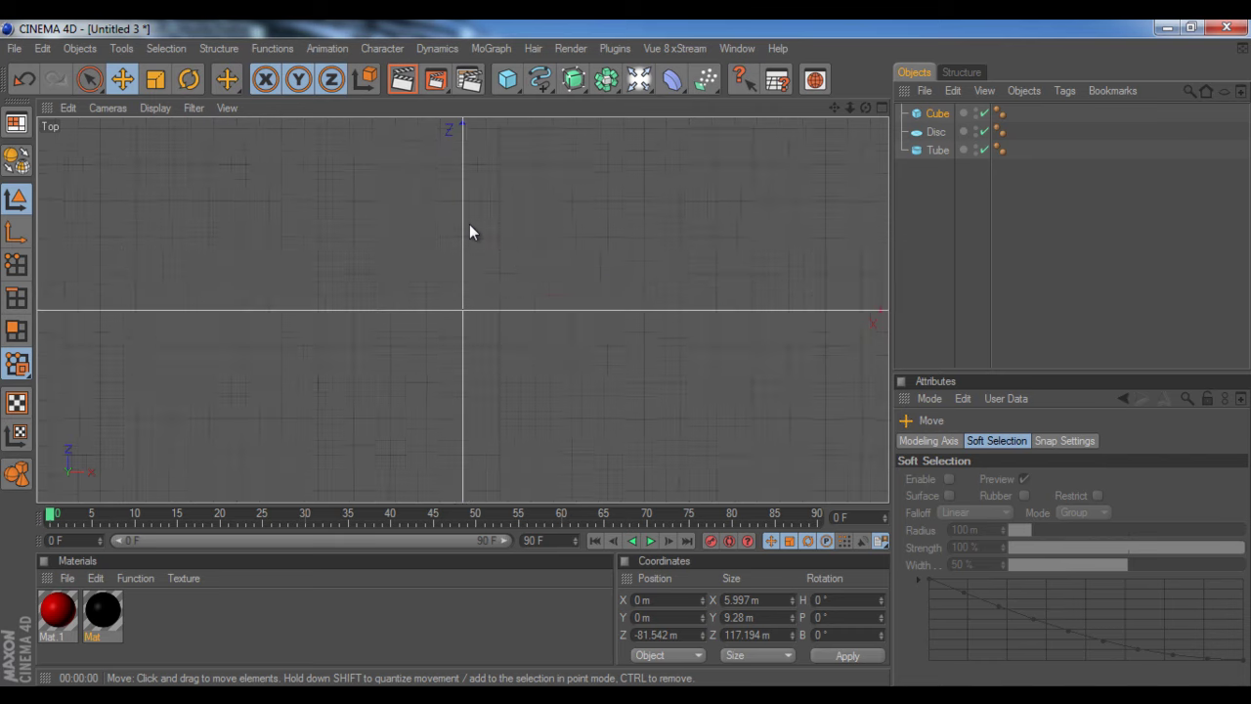
scroll(469, 224, down, 3)
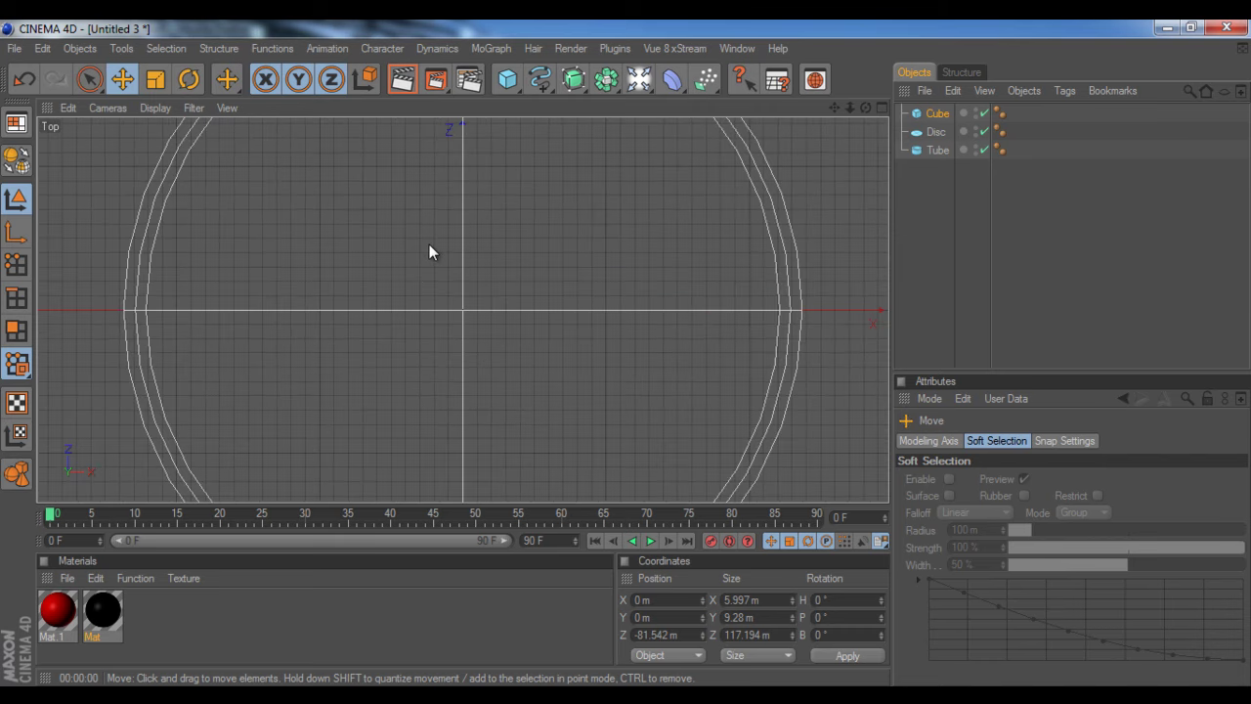
alt+middle_drag(429, 244, 626, 352)
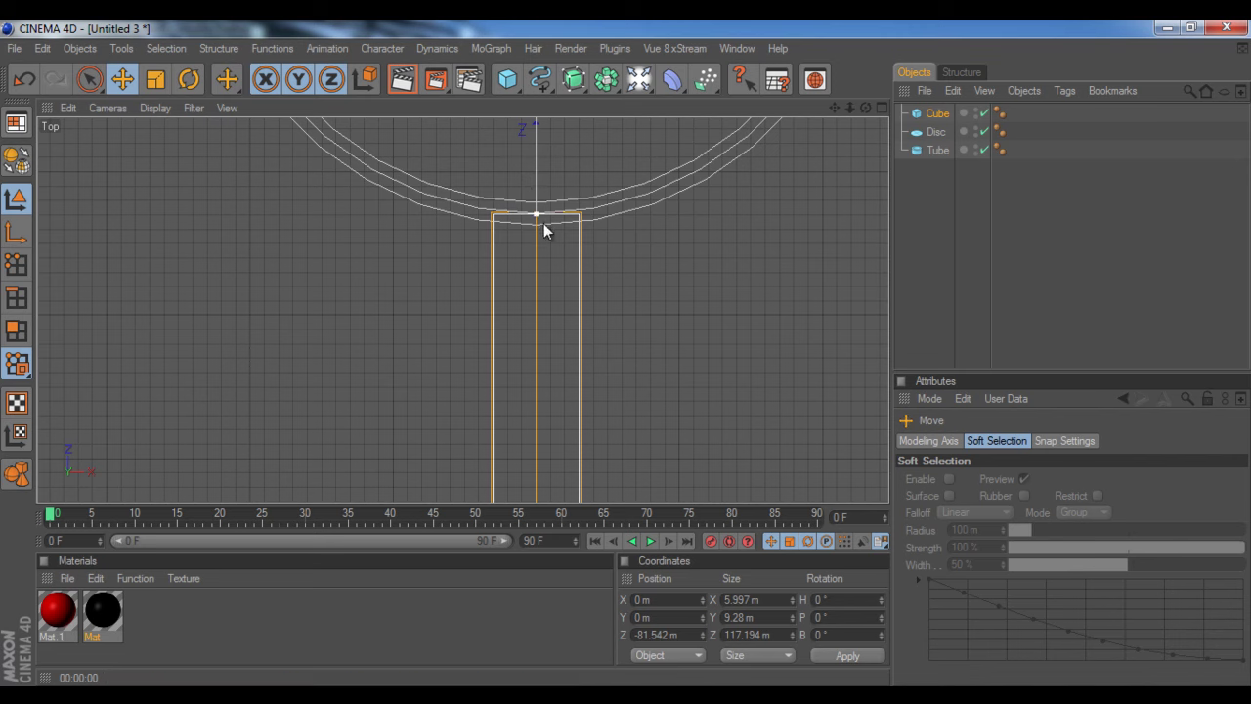
scroll(542, 242, down, 10)
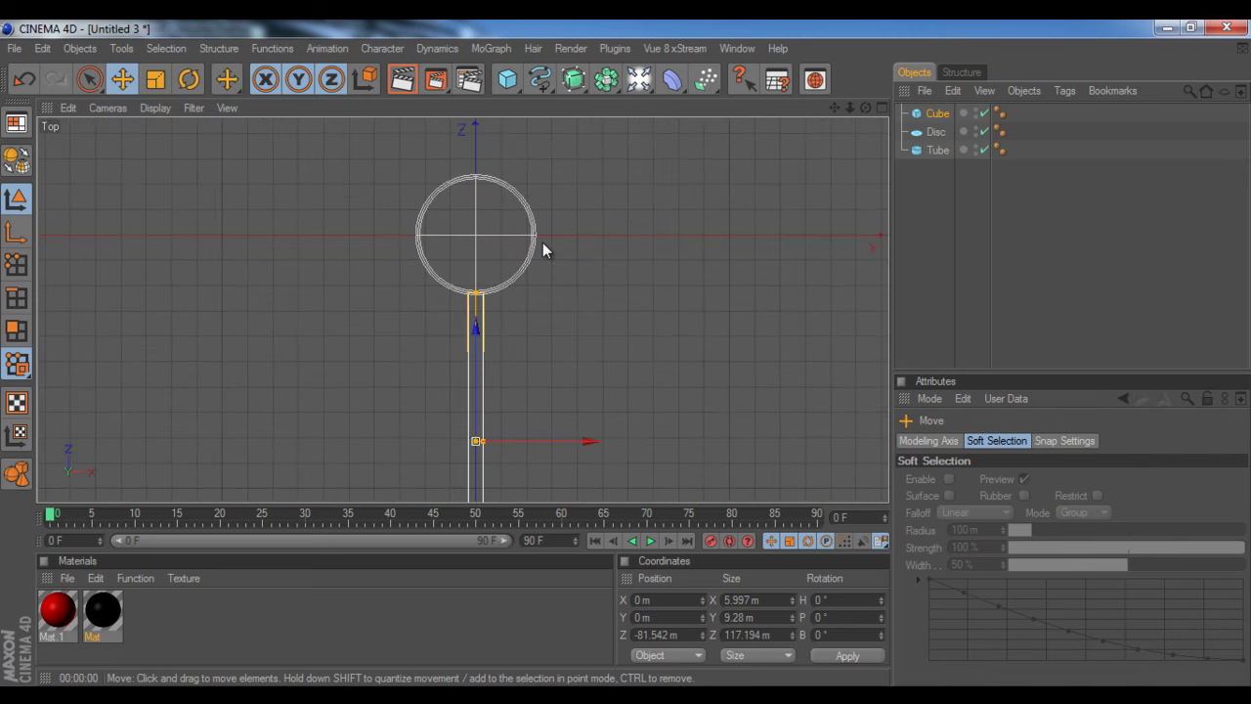
Step: Duplicate the leg and rotate the copy 90° around the vertical axis
key(ctrl+v)
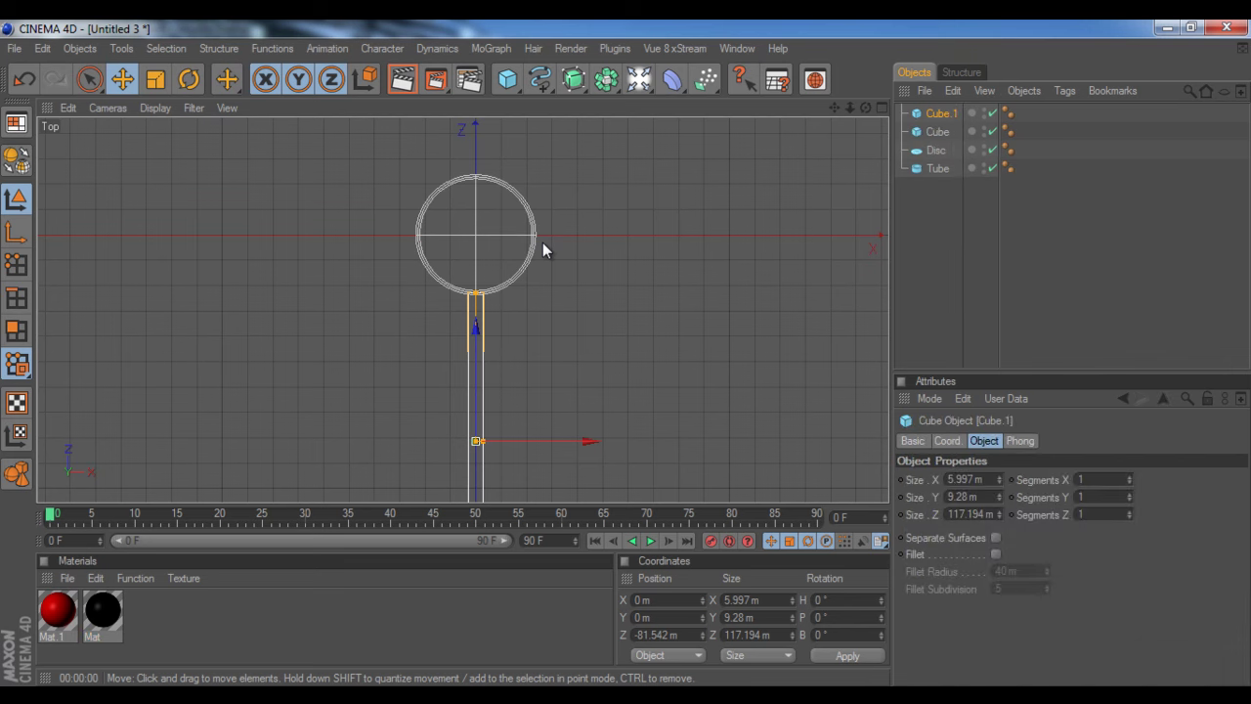
key(r)
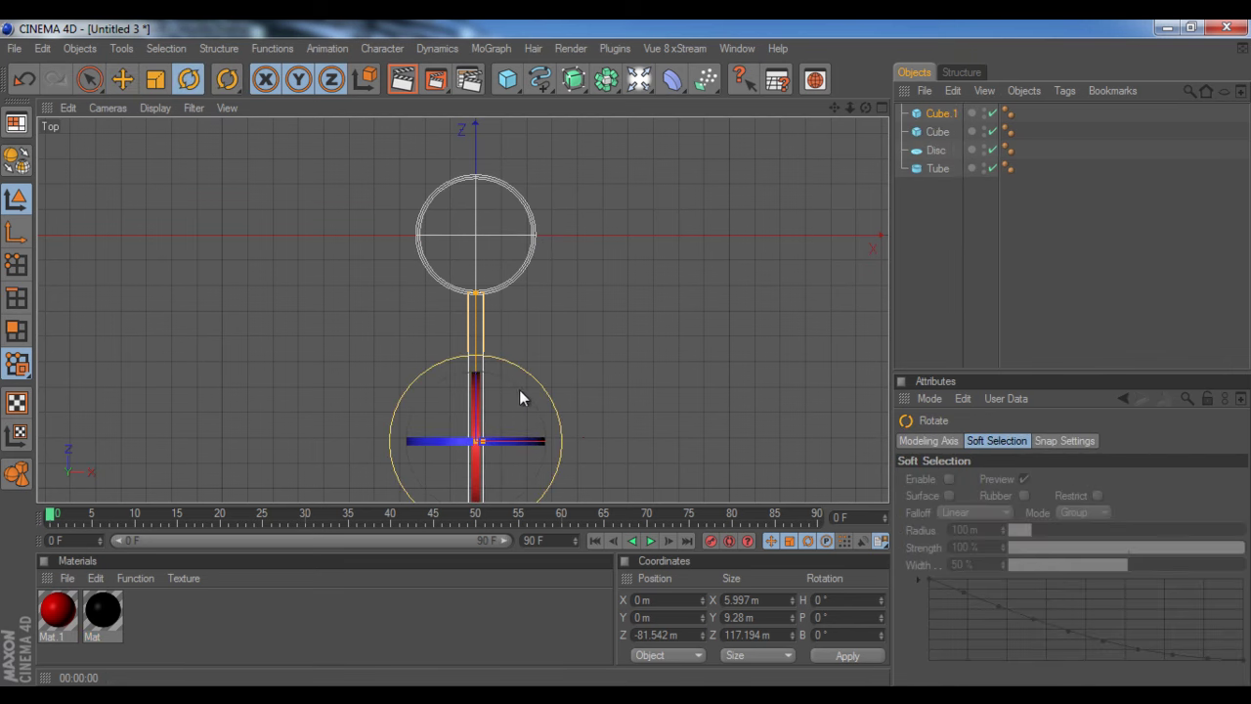
drag(520, 390, 419, 389)
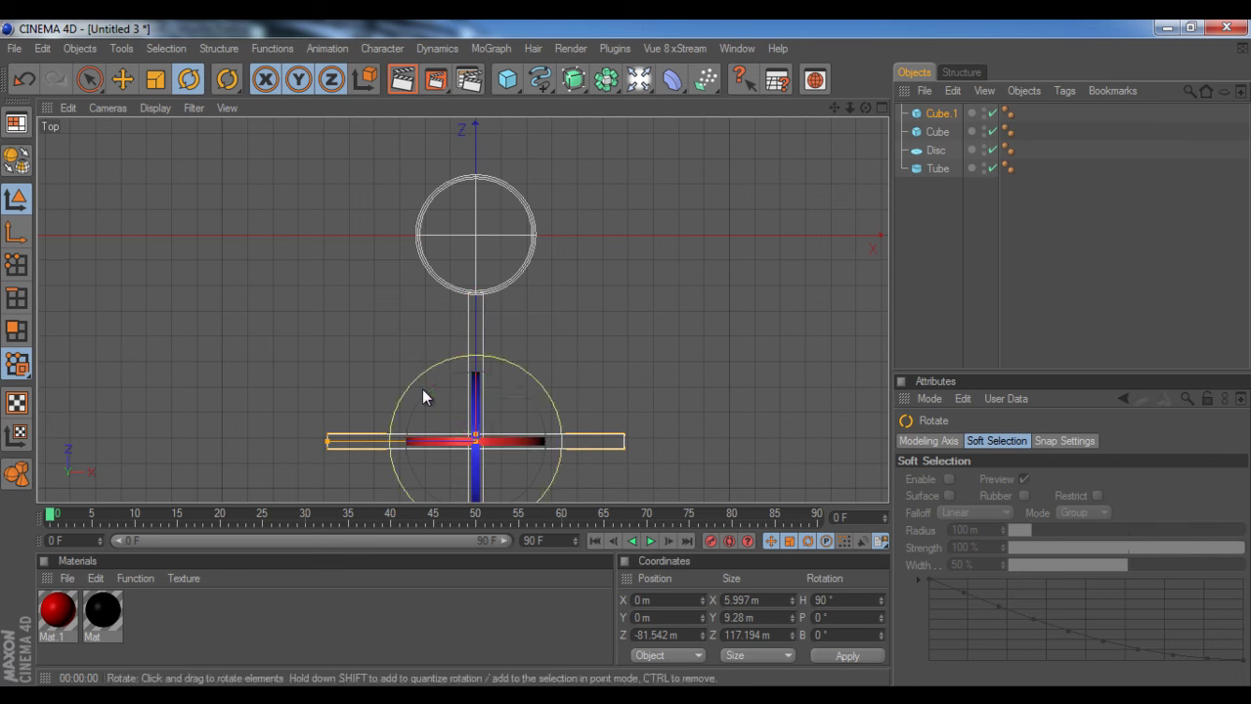
Step: Move the rotated leg to about X 81.3 m, Z -0.2 m so it extends from the tube's +X side
key(e)
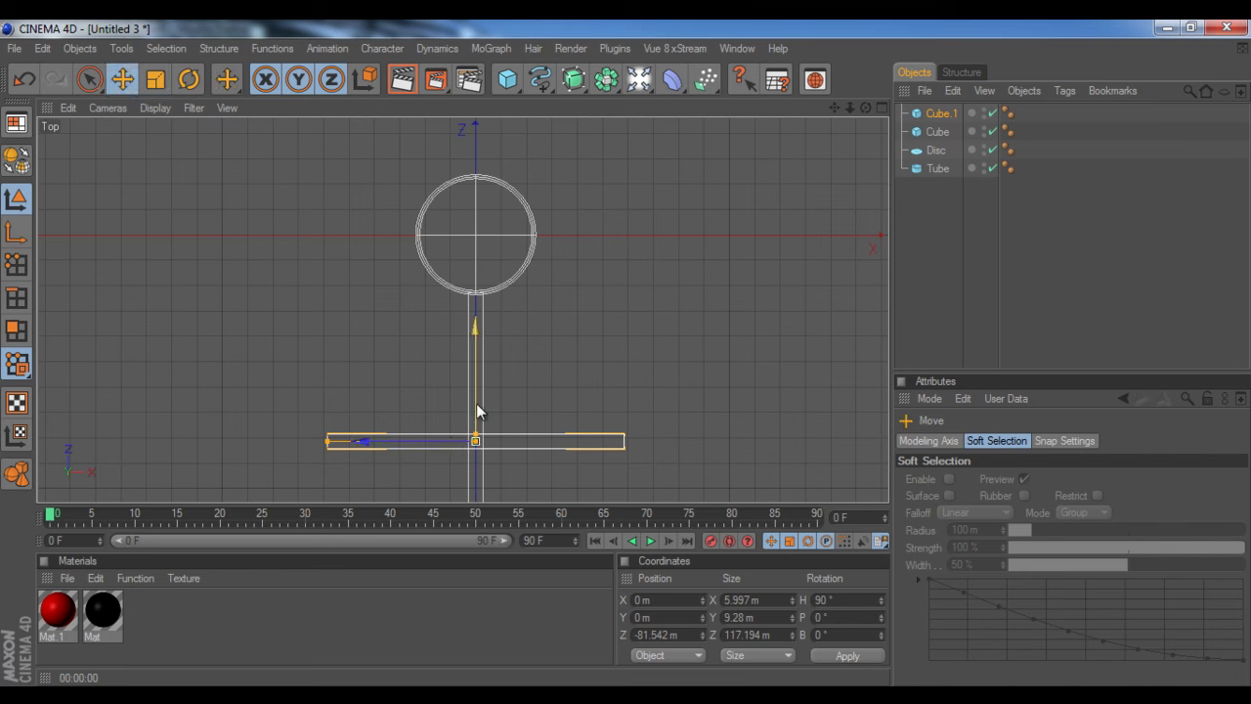
drag(476, 402, 476, 196)
drag(627, 354, 626, 354)
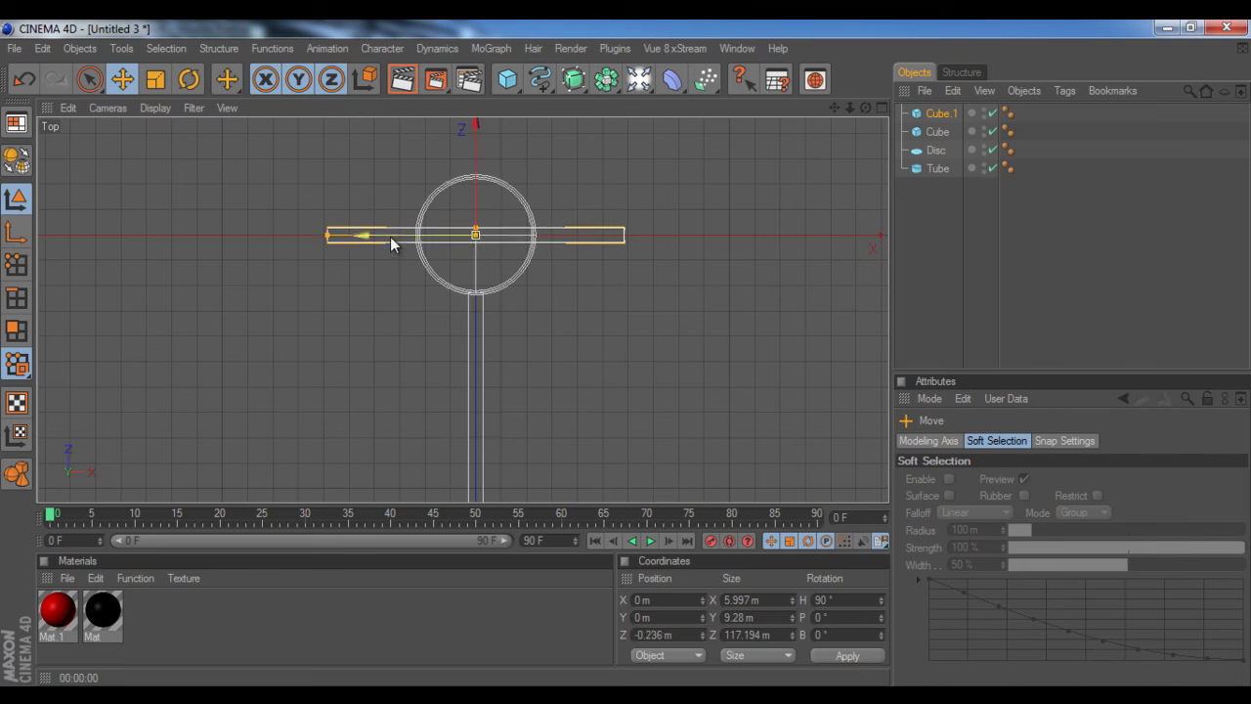
drag(388, 234, 626, 353)
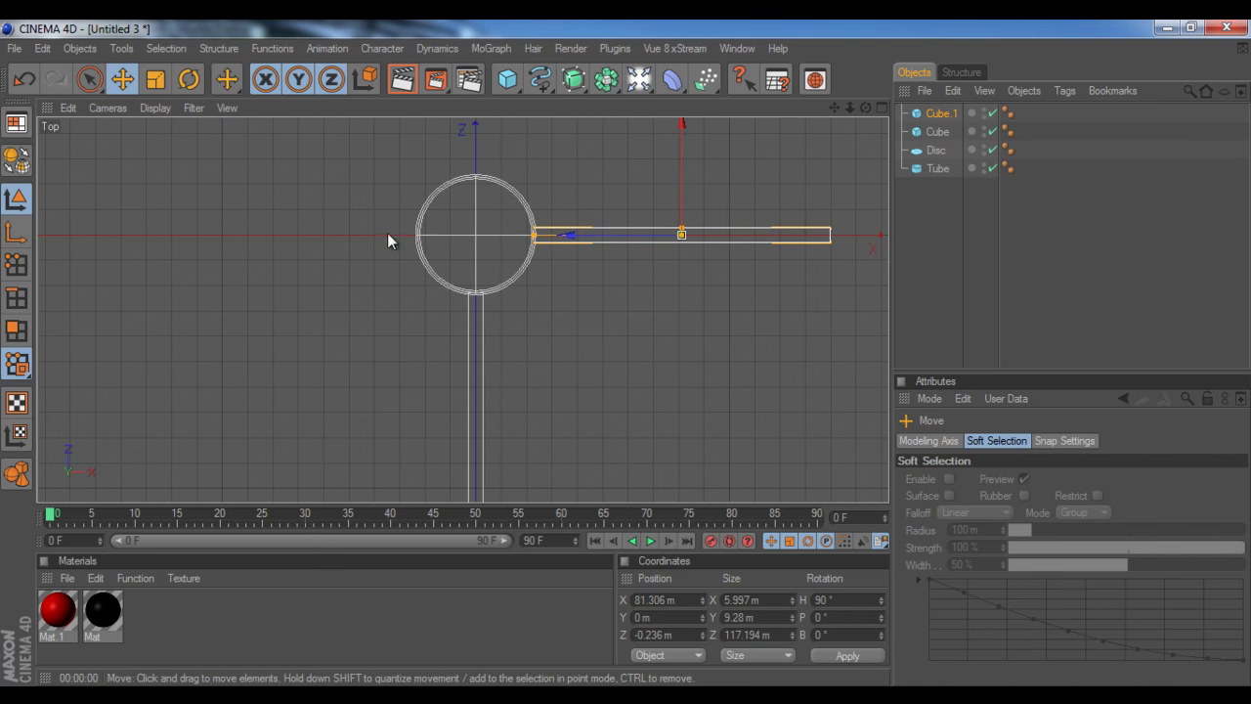
Step: Fine-tune the second leg's inner end against the tube's wall, to about X 81.49 m
scroll(522, 218, up, 5)
scroll(577, 243, up, 2)
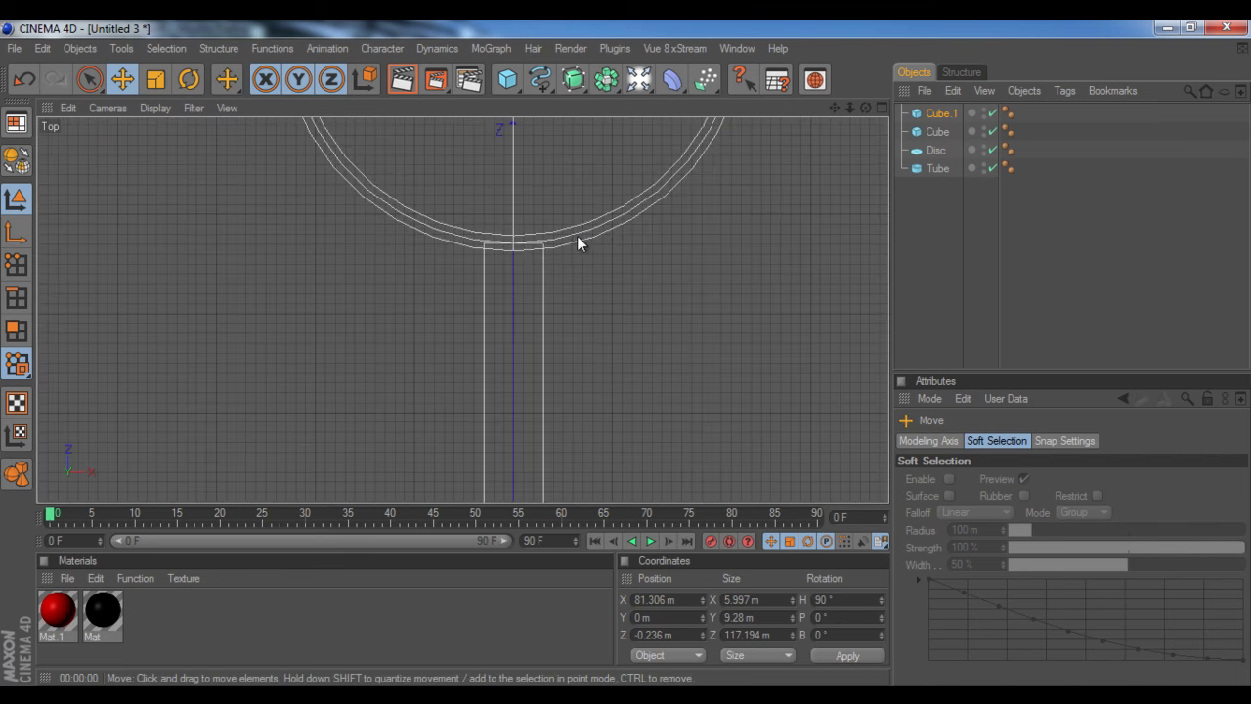
alt+middle_drag(623, 355, 624, 353)
alt+middle_drag(688, 296, 621, 353)
drag(862, 286, 625, 354)
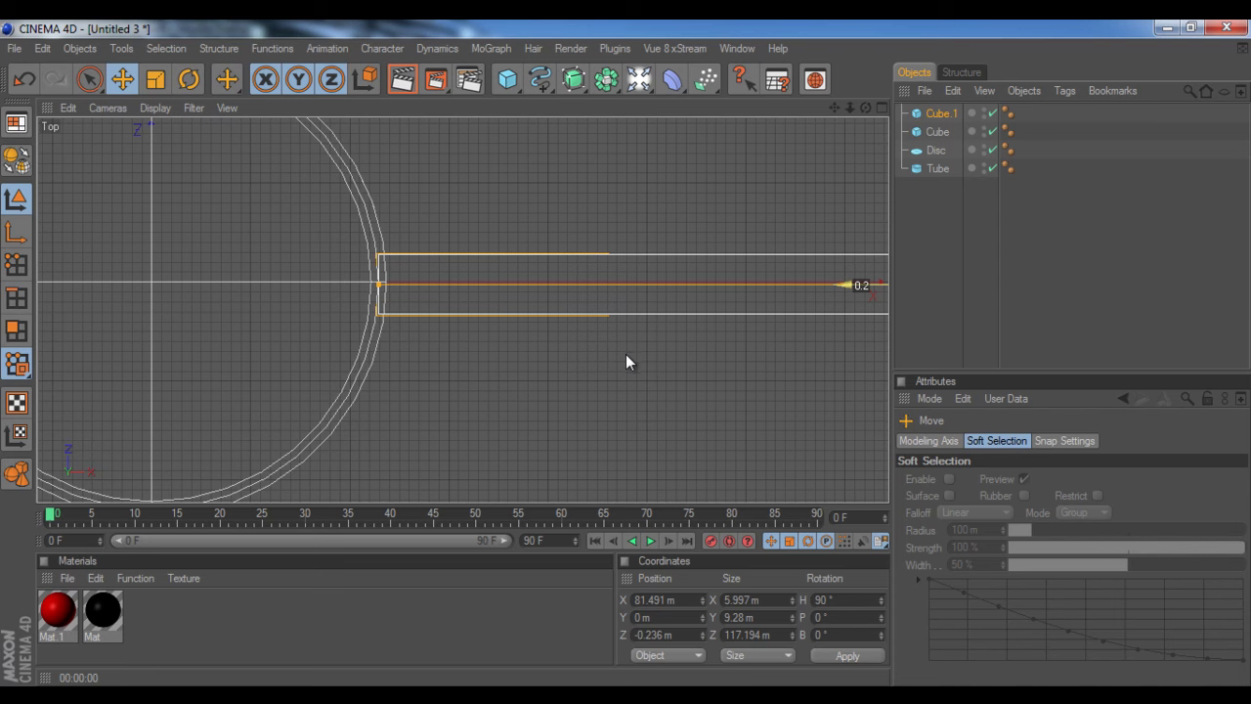
click(778, 369)
scroll(719, 339, down, 5)
Step: Select both legs and raise them together along the tube's upper half
middle_click(632, 365)
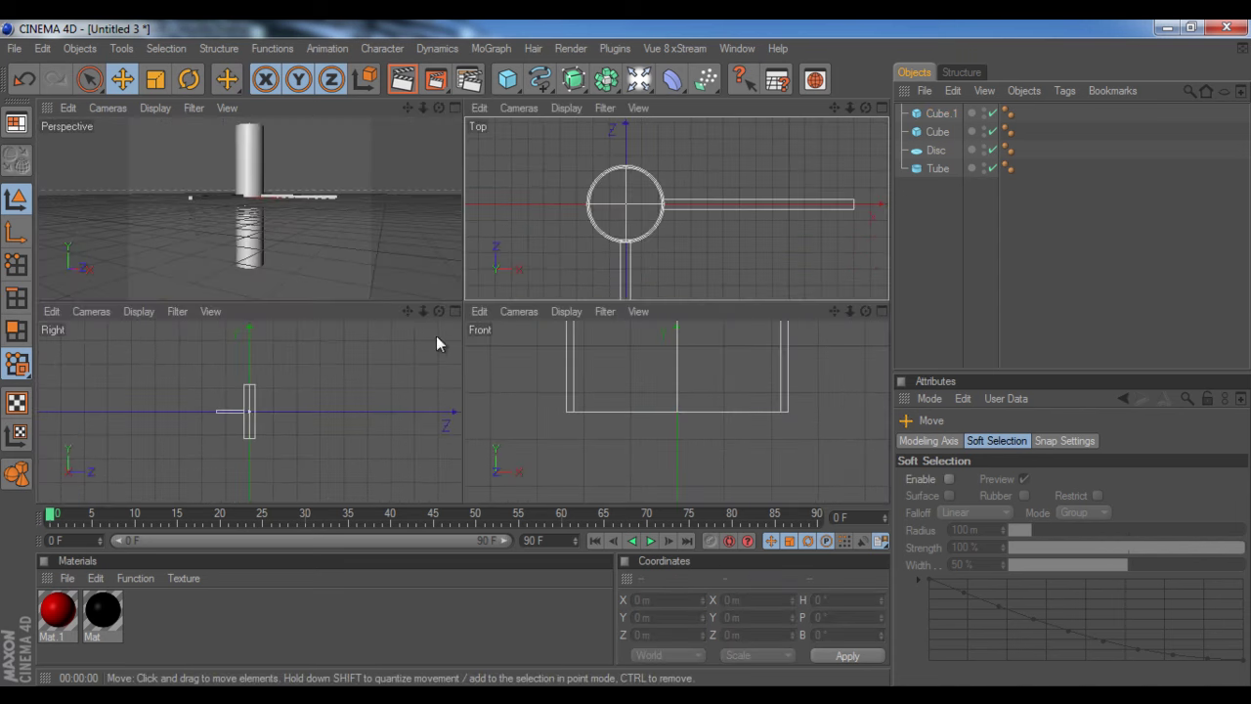
middle_click(268, 198)
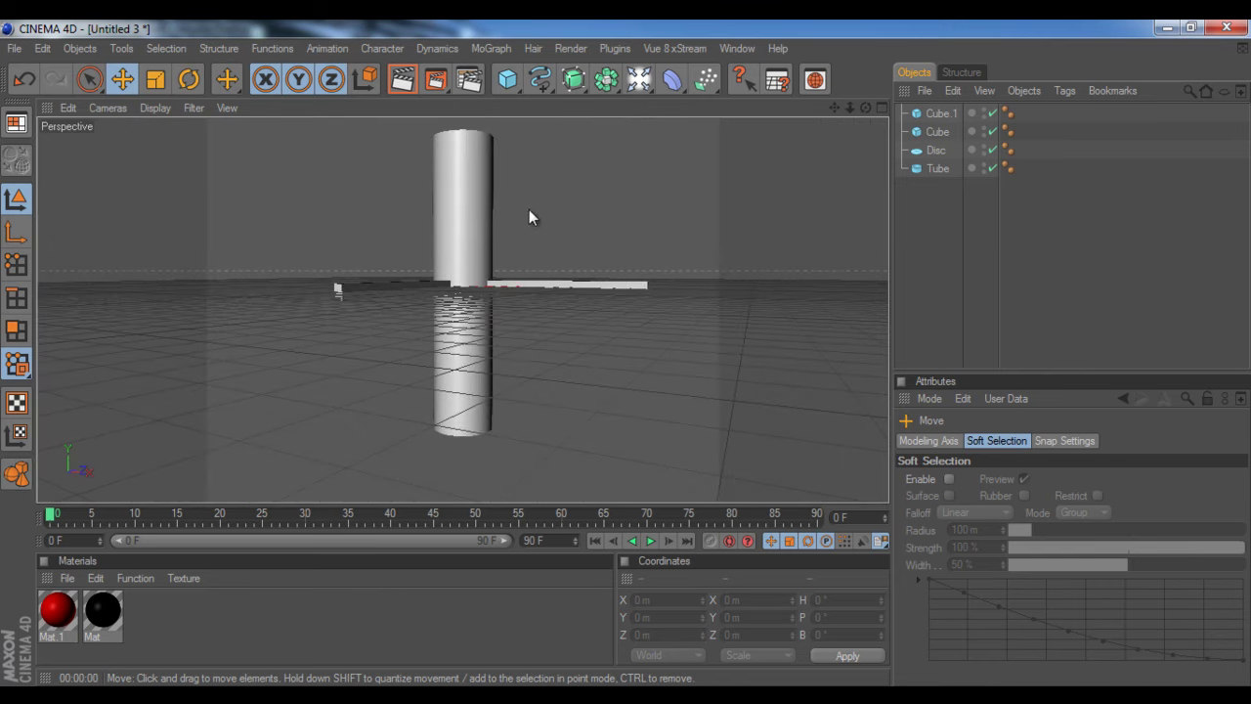
middle_click(718, 270)
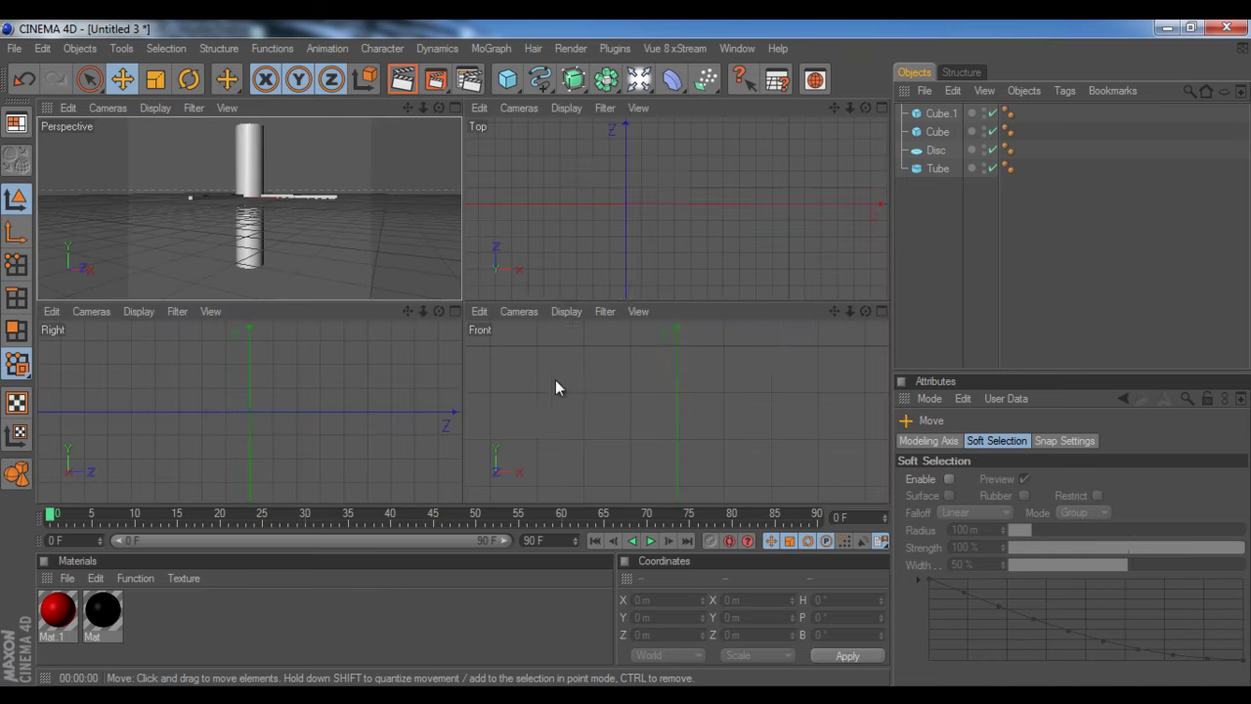
click(821, 205)
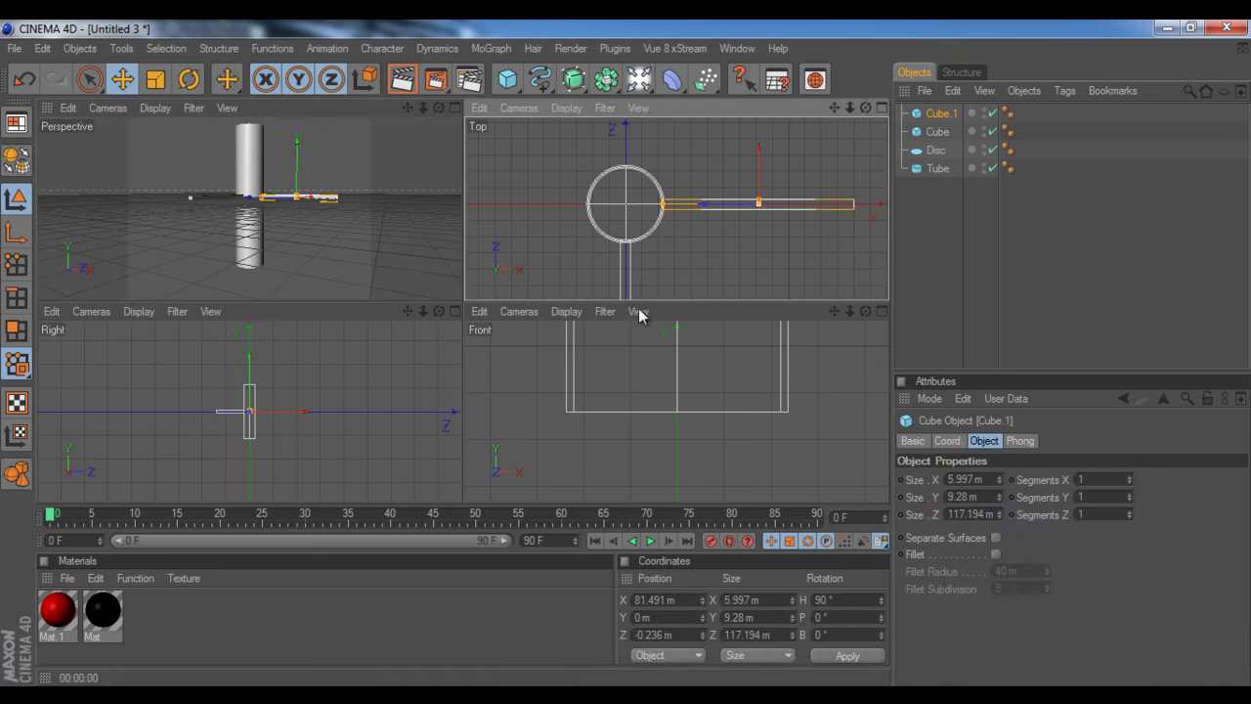
shift+click(625, 279)
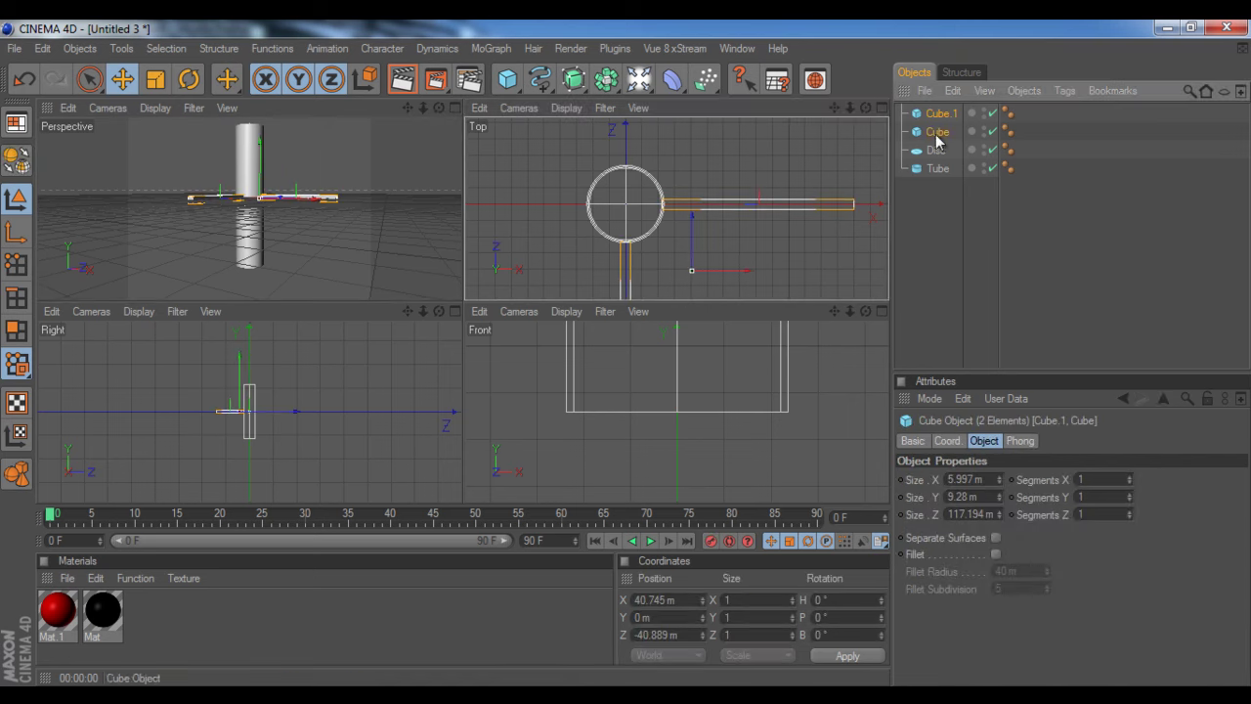
drag(261, 168, 261, 124)
Step: Group all four objects under a null named Launch Pad and apply the black Mat material to the group
key(ctrl+a)
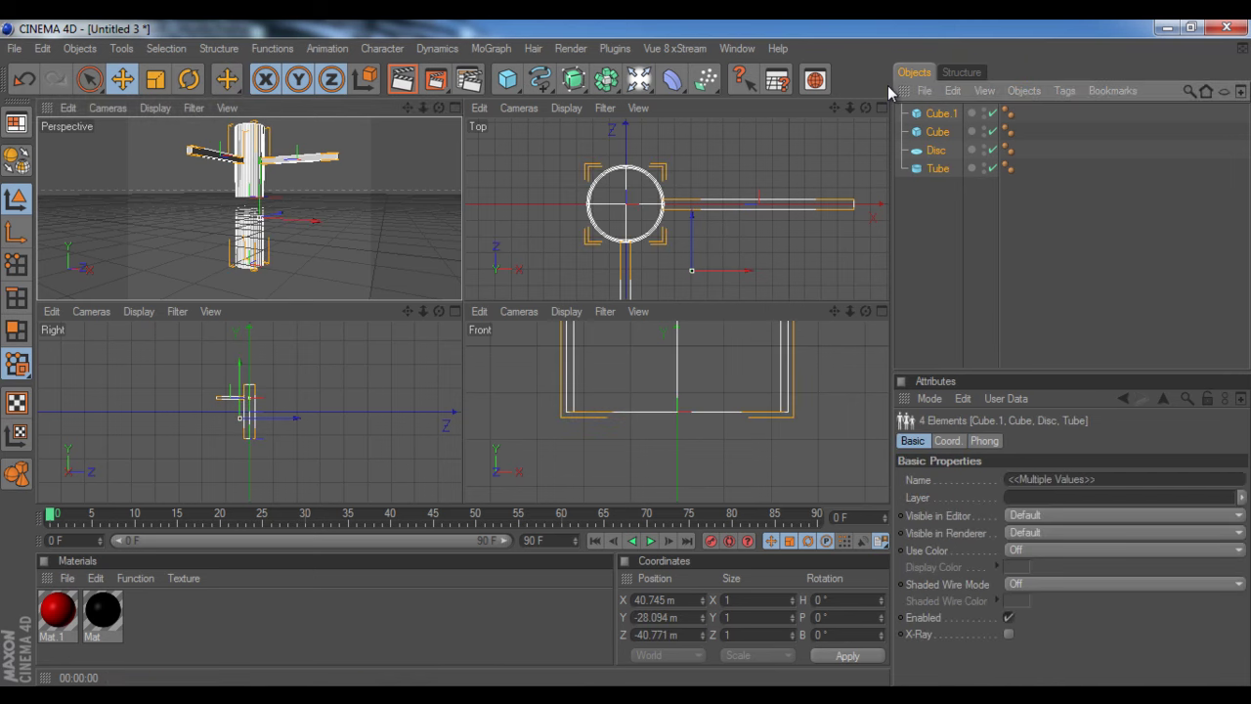
key(alt+g)
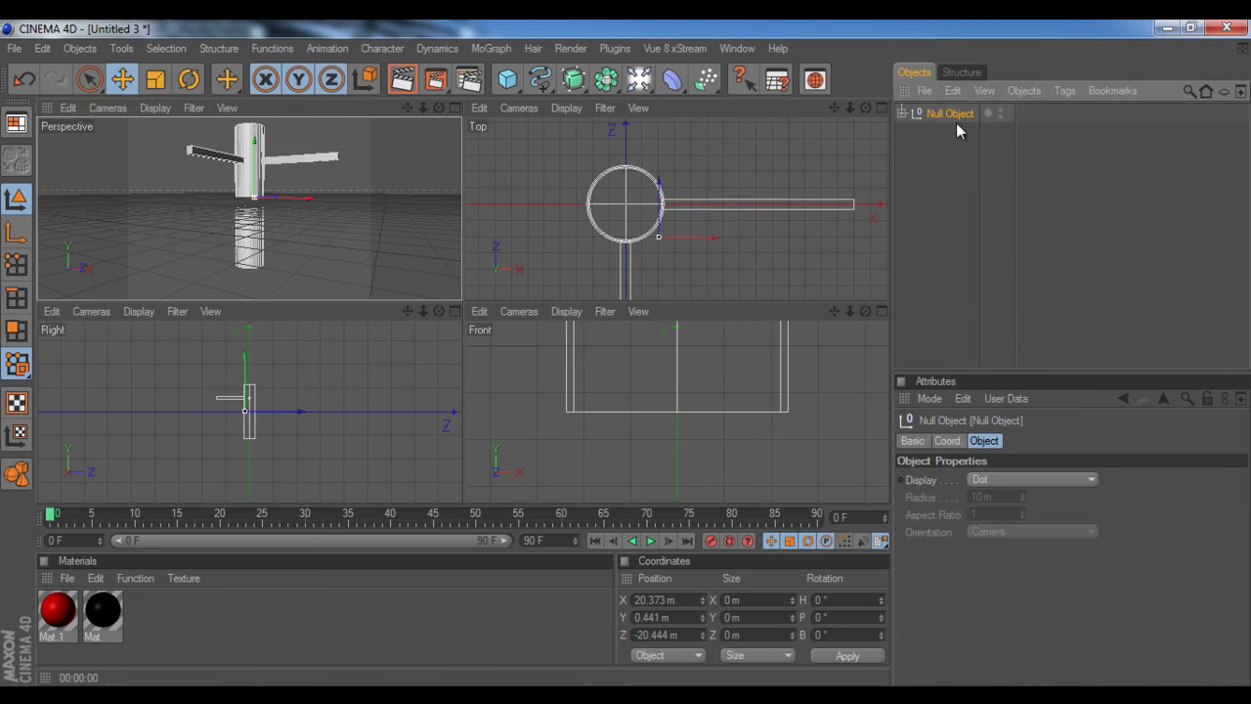
double_click(953, 114)
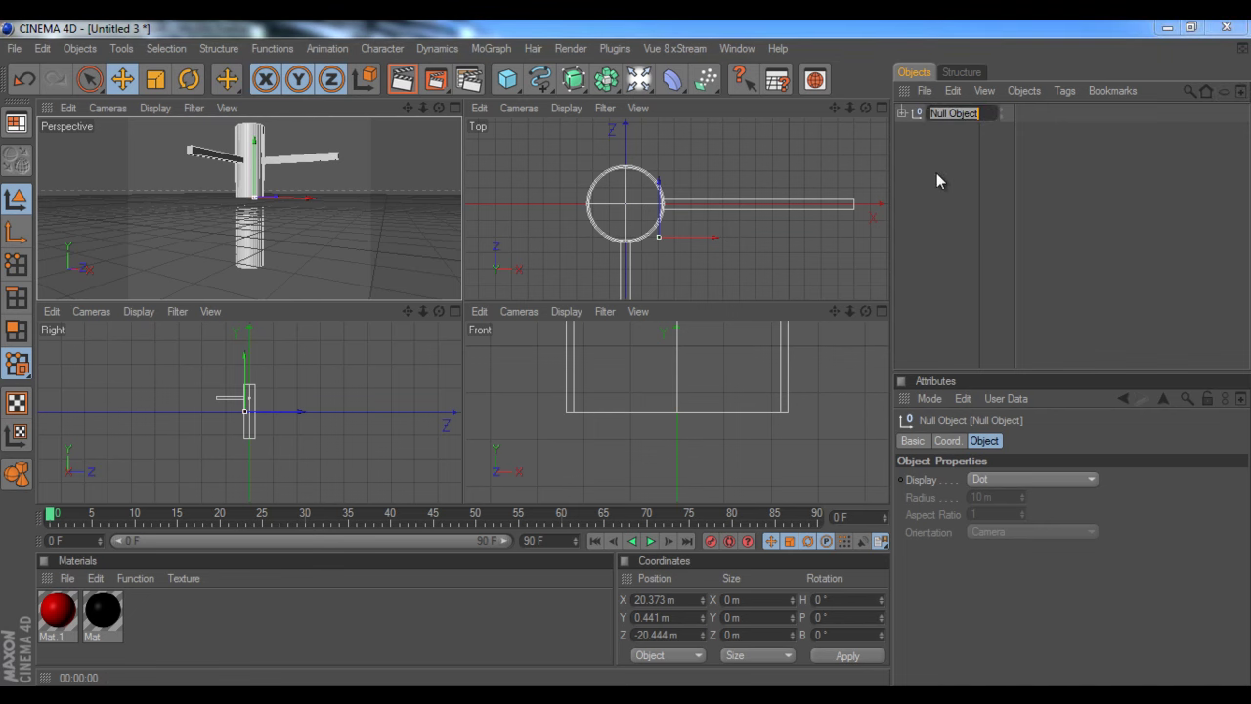
text(Launch Pad)
key(Return)
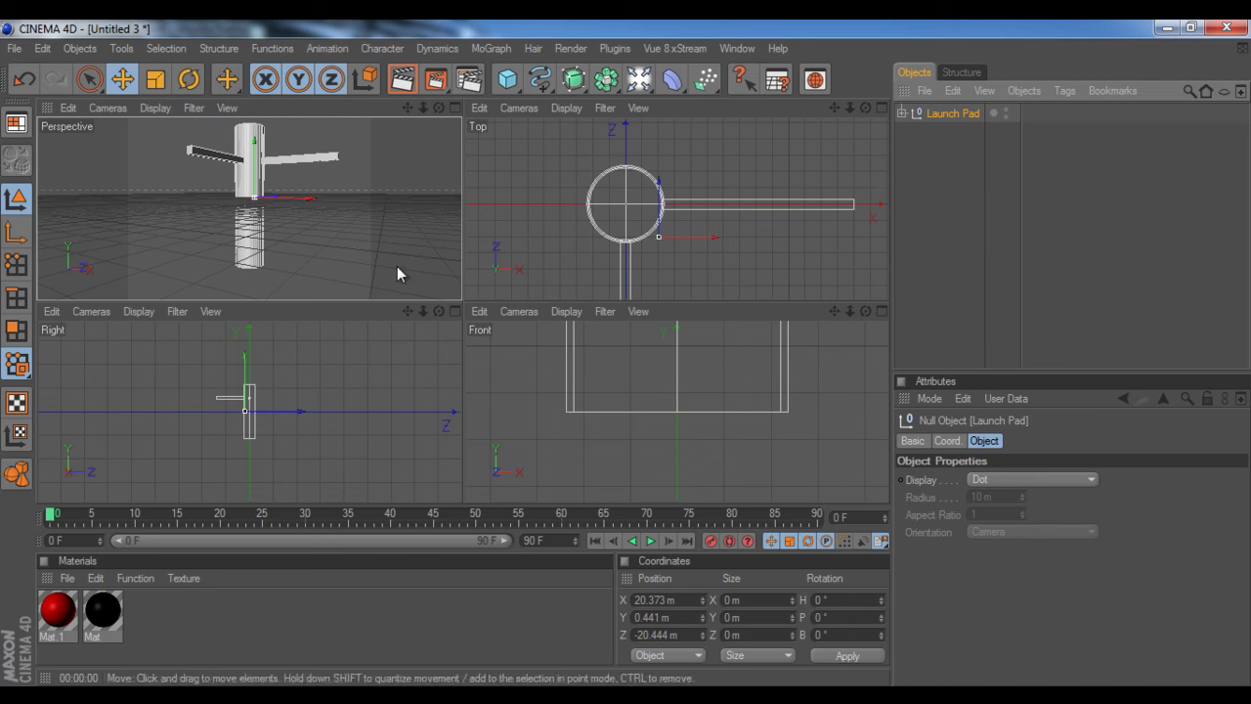
drag(101, 610, 956, 114)
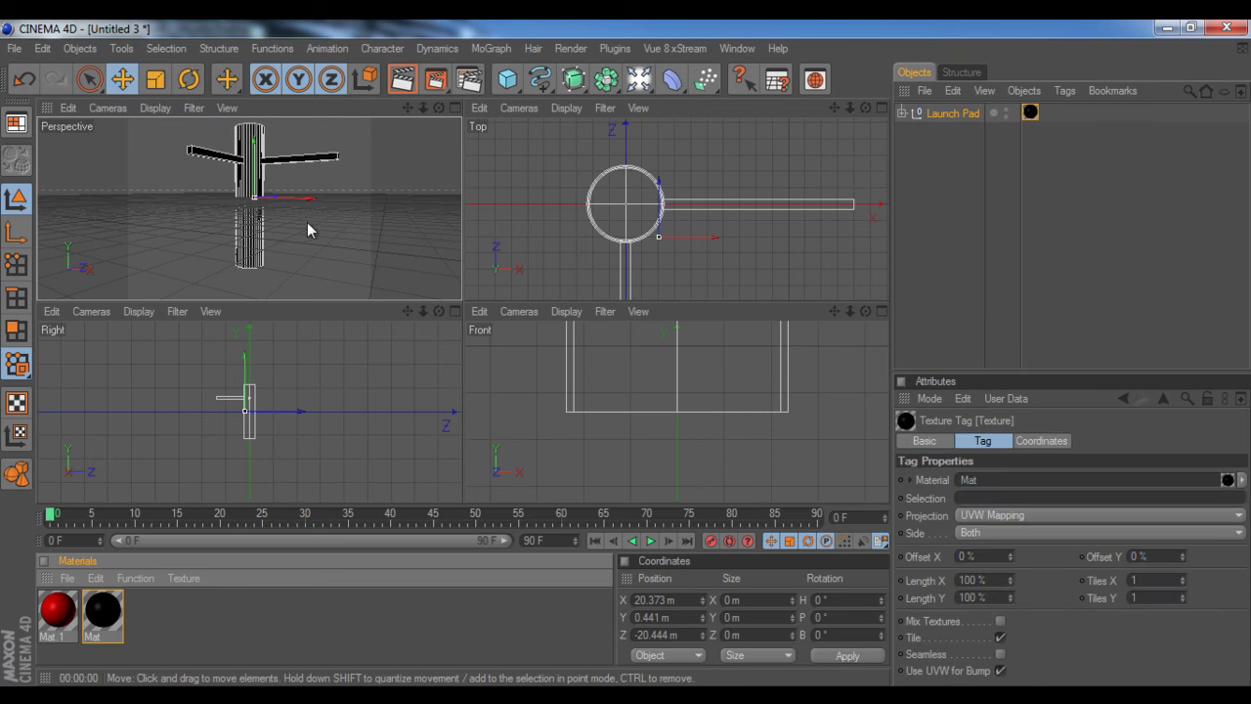
Step: Tilt the Launch Pad group onto its legs, to about H 26.6°, P 37.8°, B 50.8°, and check it from several angles
key(r)
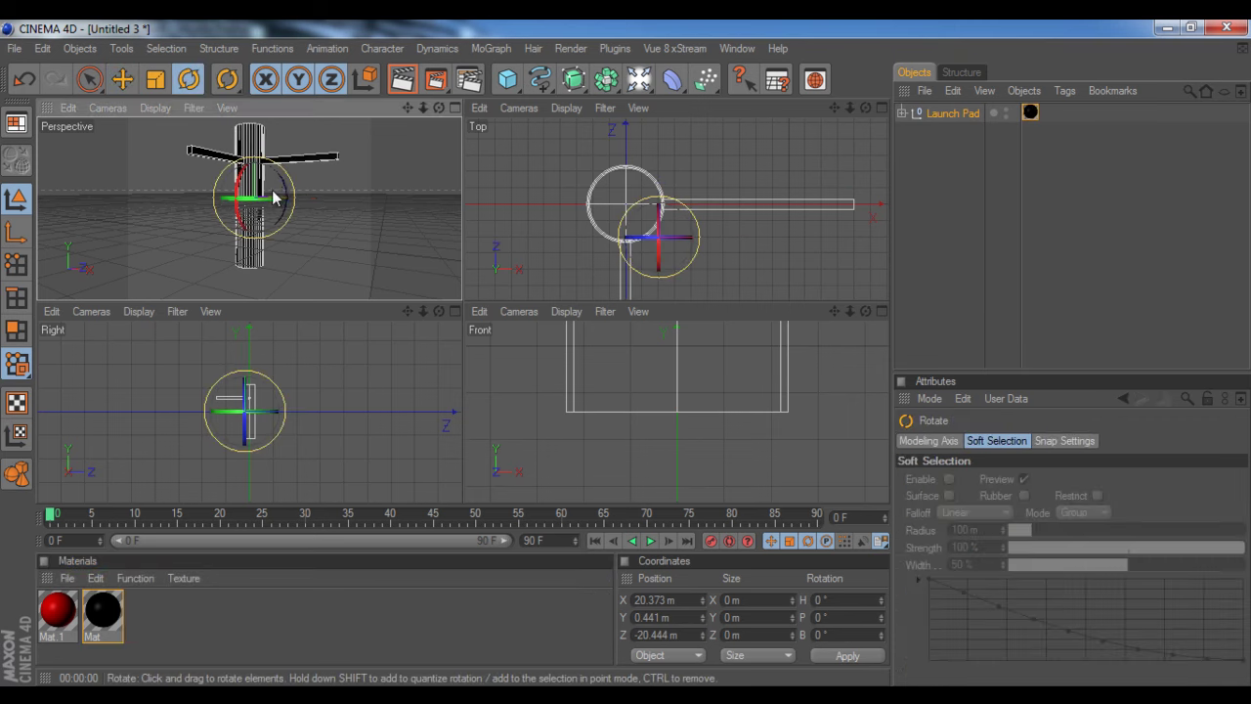
drag(284, 188, 267, 231)
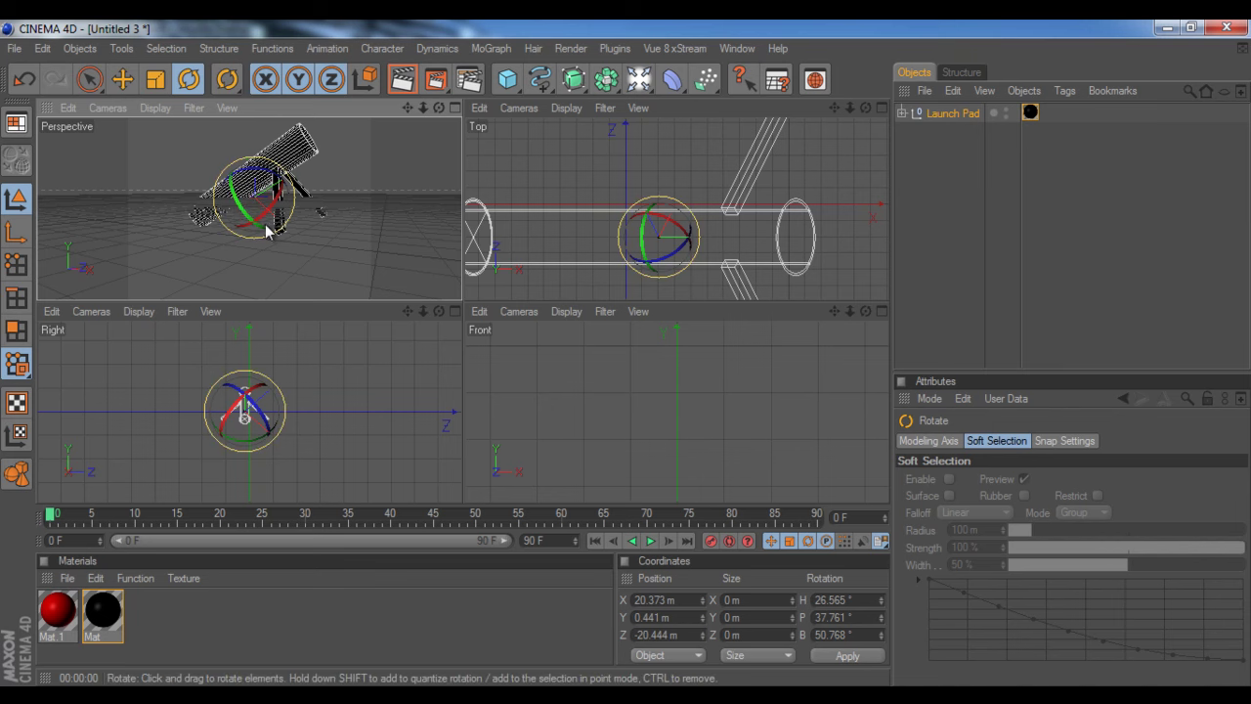
drag(440, 108, 462, 299)
drag(437, 108, 455, 303)
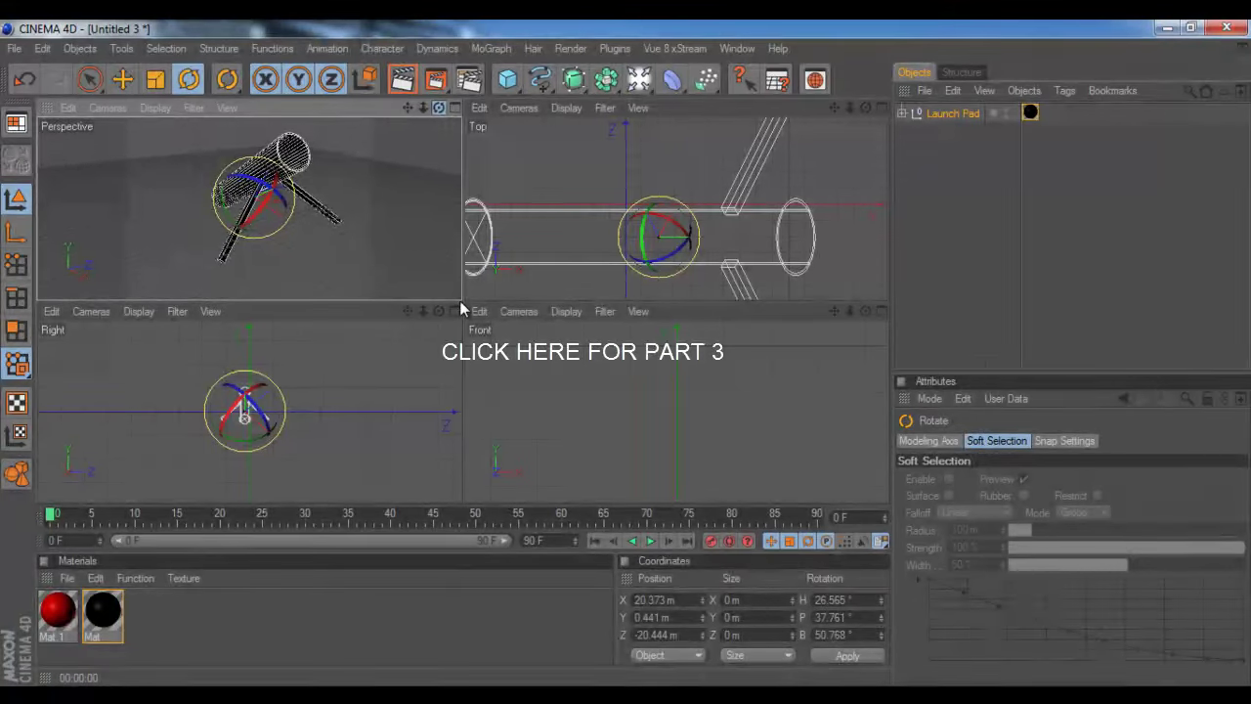
drag(459, 303, 461, 298)
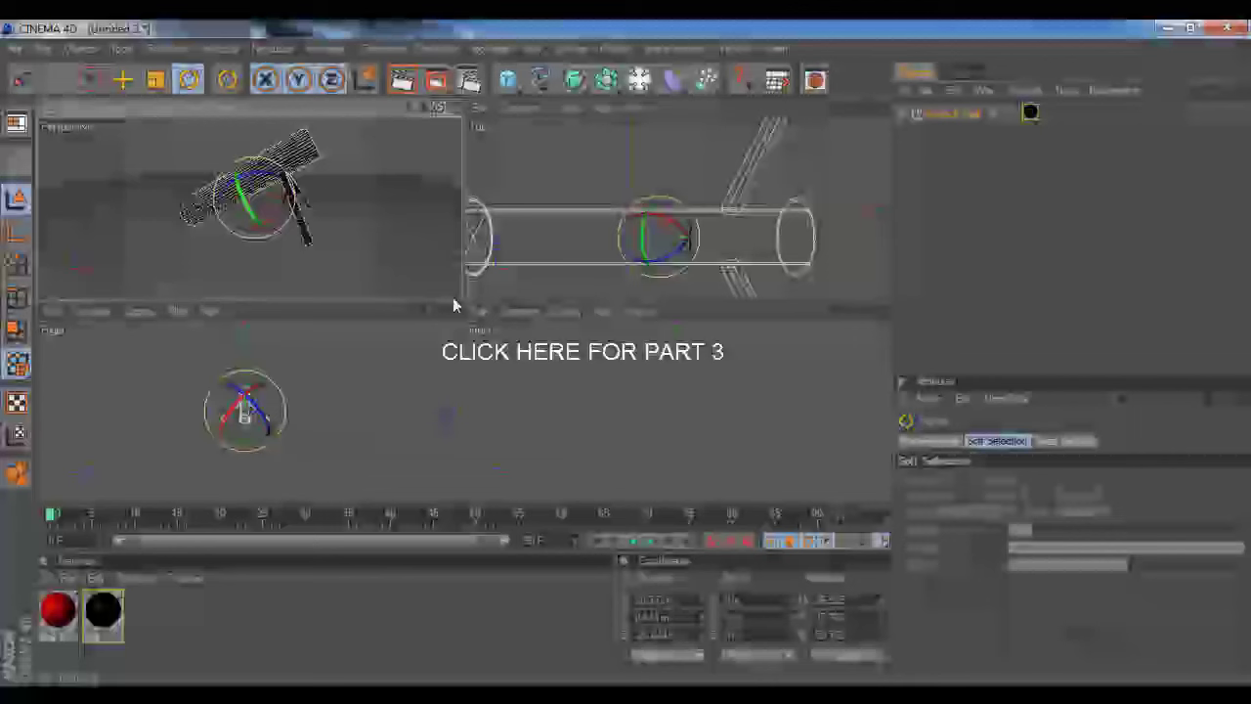
mouse_move(453, 298)
mouse_down()
mouse_move(470, 305)
mouse_move(458, 299)
mouse_up()
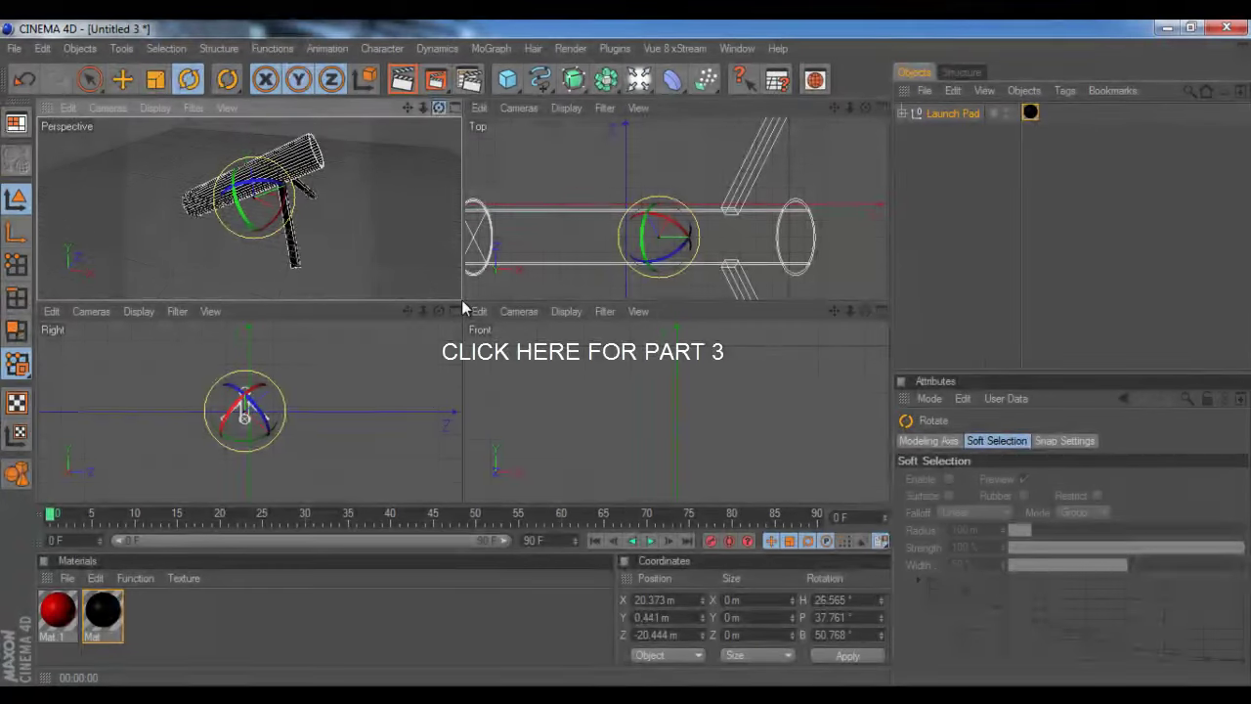